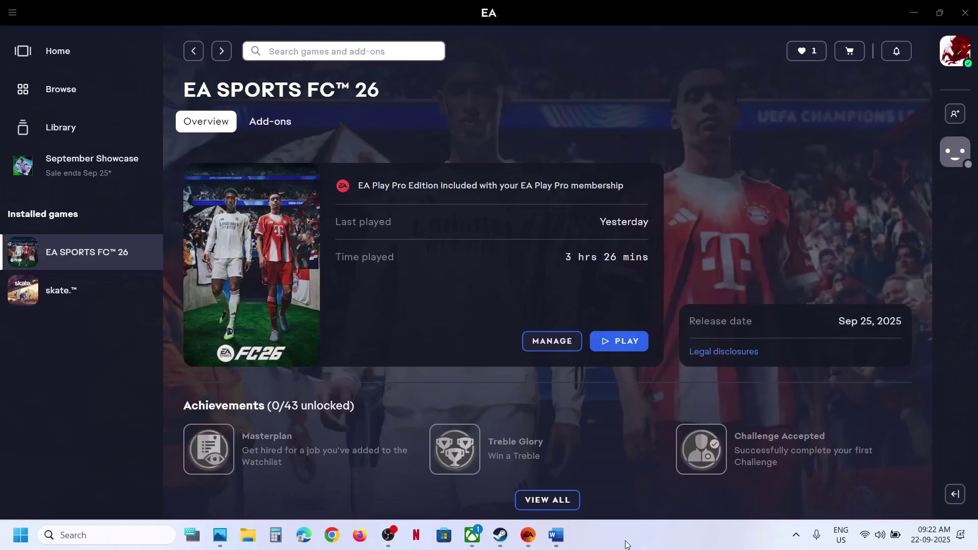
Step: Follow the Step 1 link in the Word notes to Microsoft's latest Visual C++ Redistributable downloads page
{"action": "left_click", "coordinate": [556, 535]}
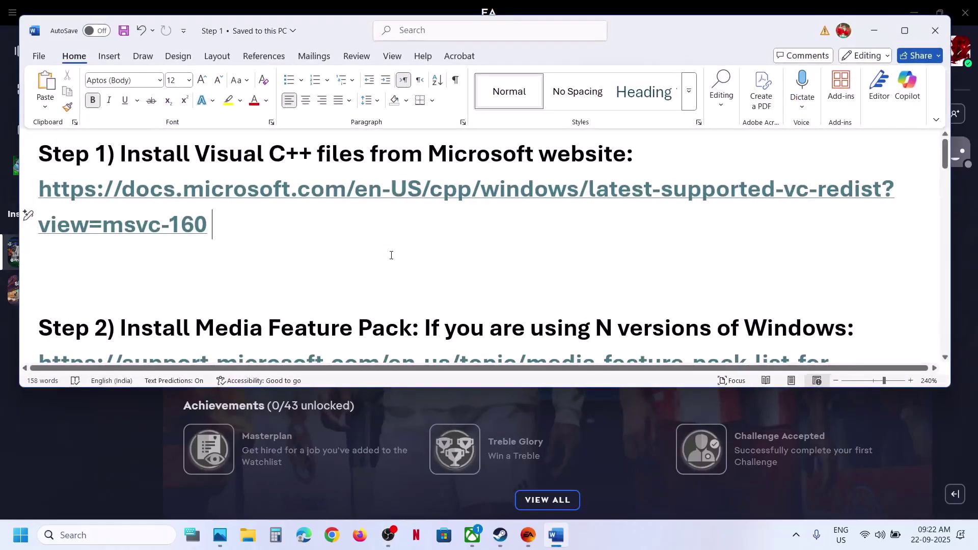
{"action": "left_click", "coordinate": [301, 194], "text": "ctrl"}
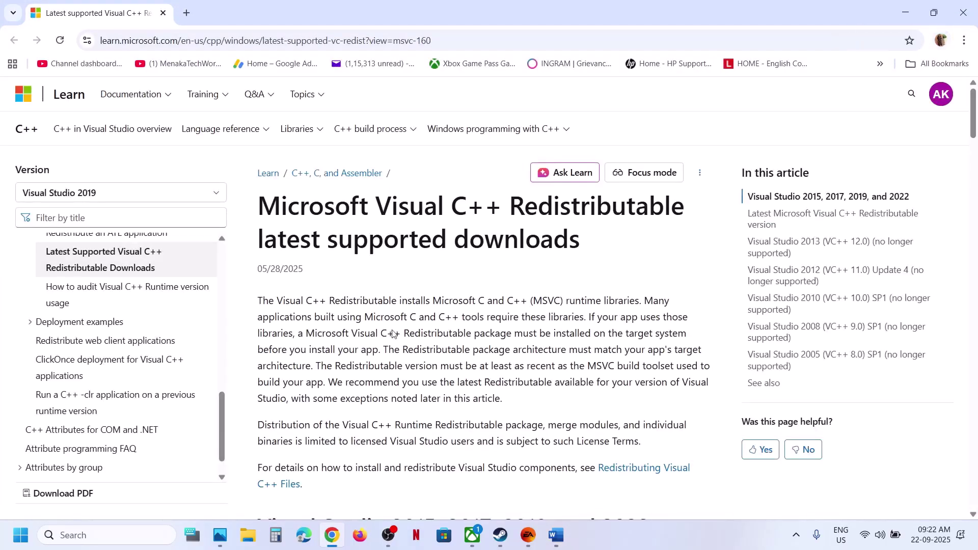
Step: Download VC_redist.x86.exe (13.3 MB) from the Microsoft Learn table and launch it
{"action": "scroll", "coordinate": [393, 334], "scroll_direction": "down", "scroll_amount": 5}
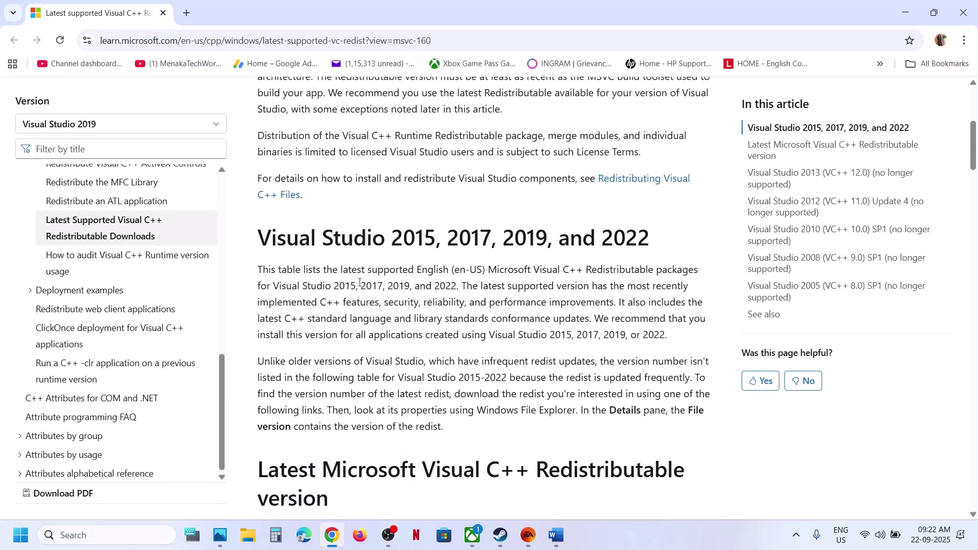
{"action": "left_click_drag", "start_coordinate": [309, 269], "coordinate": [537, 239]}
{"action": "scroll", "coordinate": [404, 324], "scroll_direction": "down", "scroll_amount": 5}
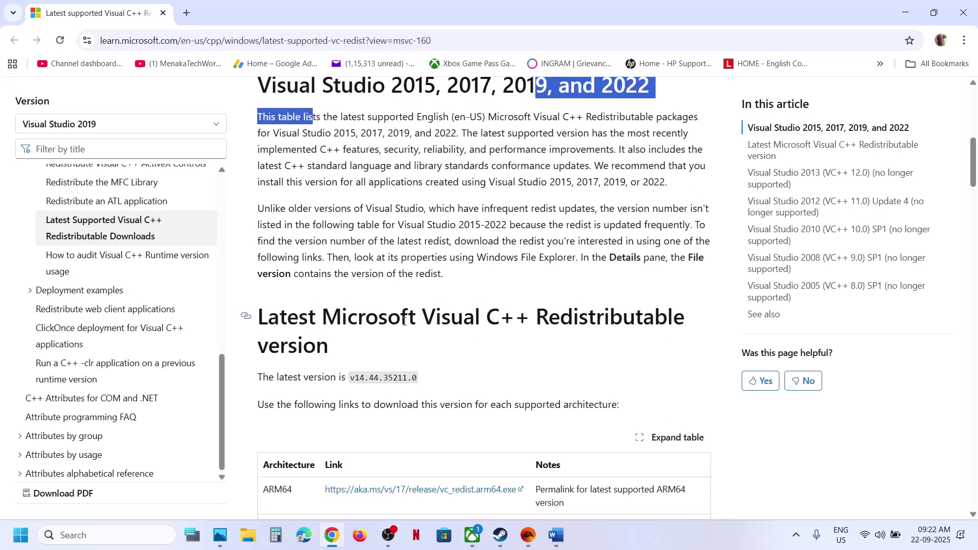
{"action": "left_click", "coordinate": [389, 380]}
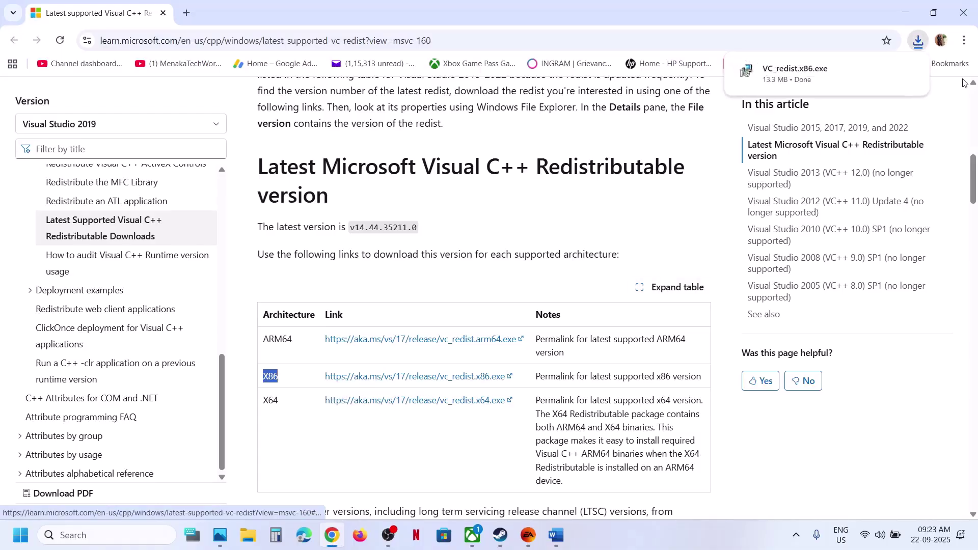
{"action": "left_click", "coordinate": [805, 73]}
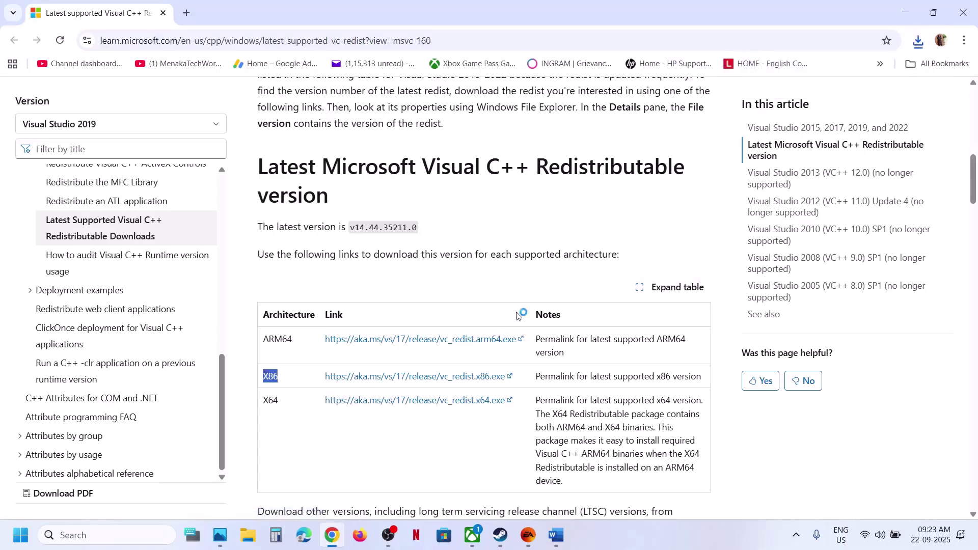
Step: Accept the licence and install the x86 Visual C++ 2015-2022 Redistributable
{"action": "left_click", "coordinate": [402, 319]}
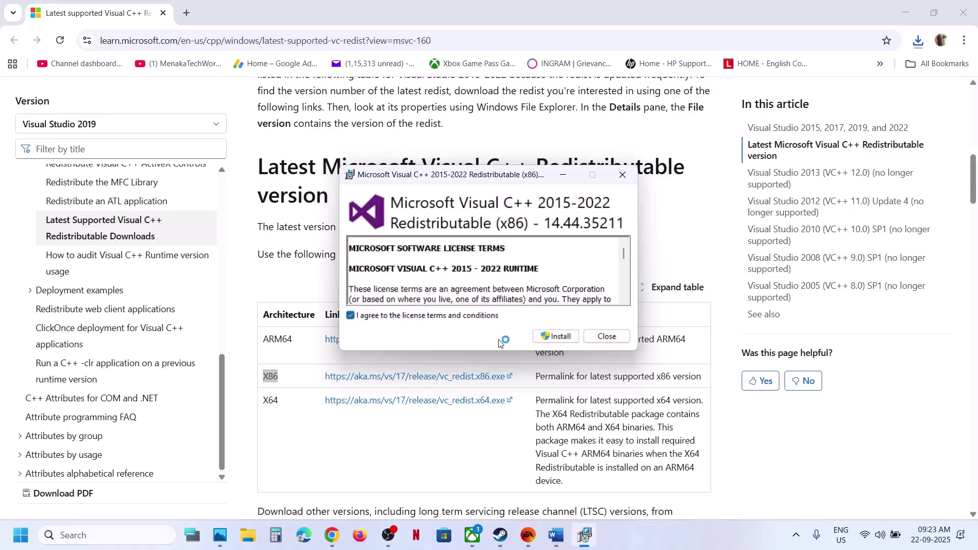
{"action": "left_click", "coordinate": [552, 337]}
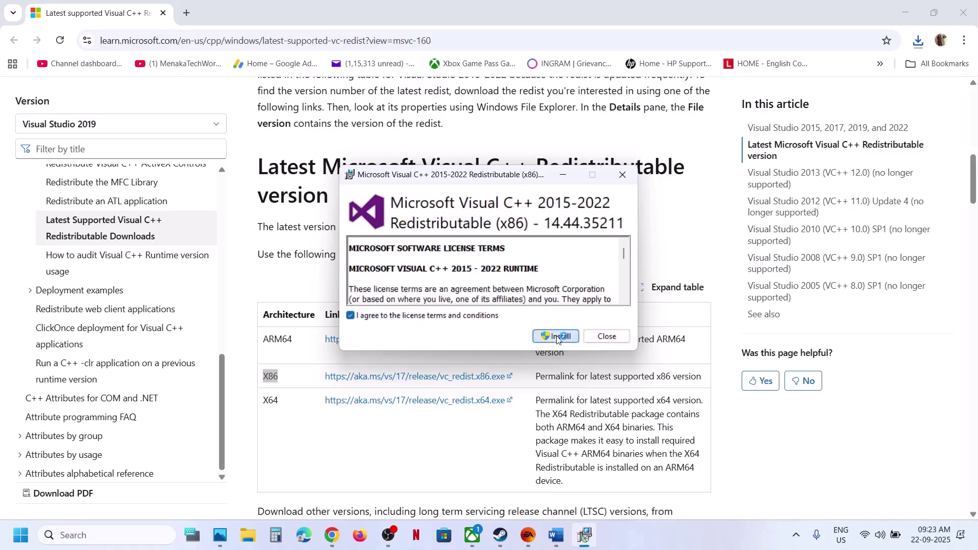
{"action": "left_click", "coordinate": [455, 371]}
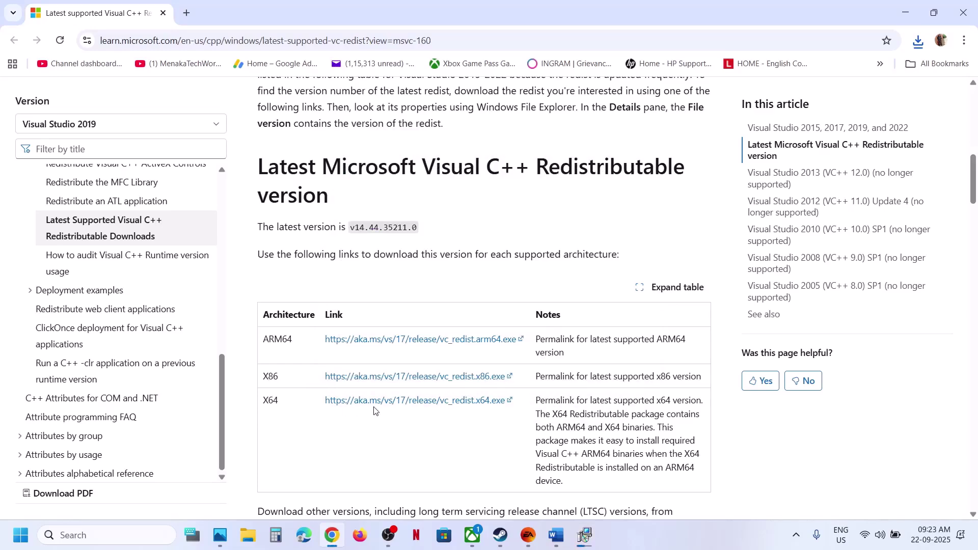
Step: Download vc_redist.x64.exe, accept its licence and install the x64 redistributable
{"action": "left_click_drag", "start_coordinate": [374, 410], "coordinate": [373, 406]}
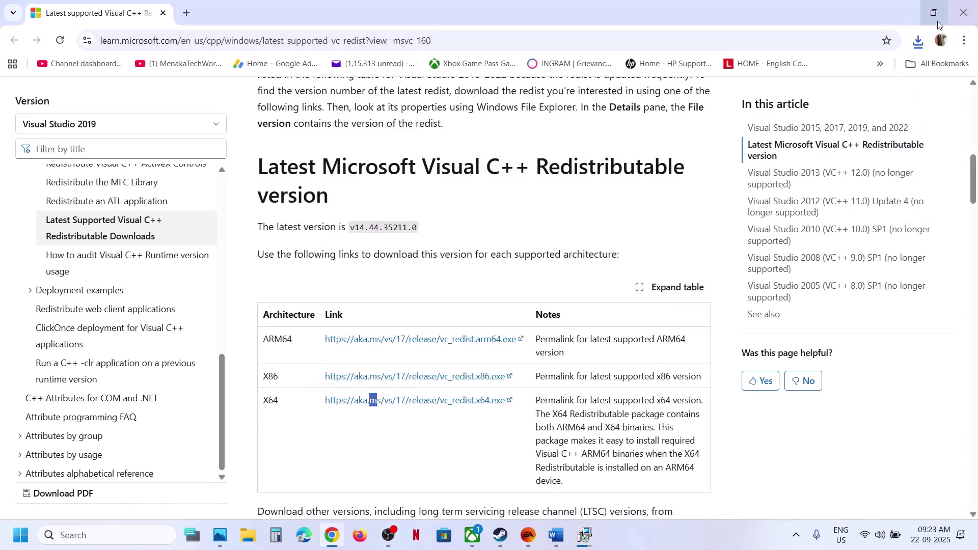
{"action": "left_click", "coordinate": [919, 40]}
{"action": "left_click", "coordinate": [795, 98]}
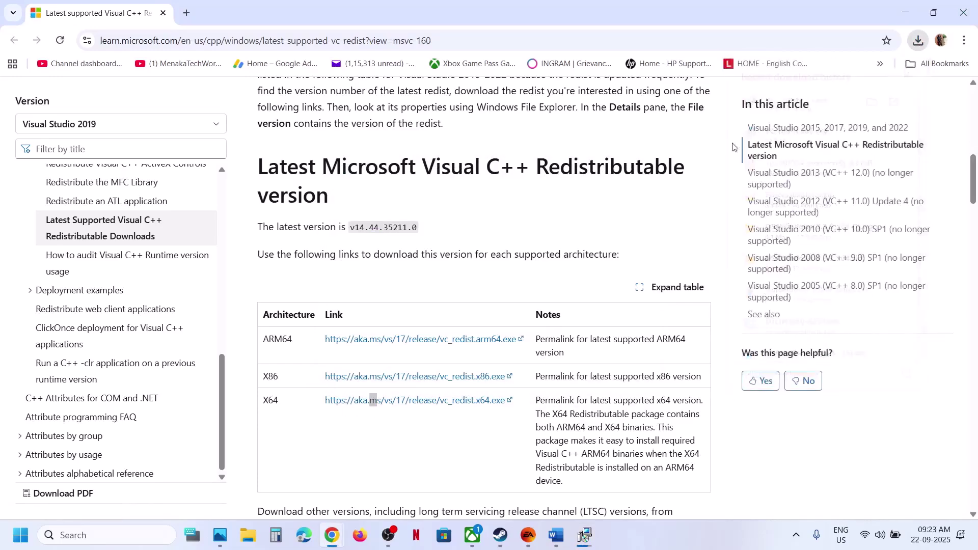
{"action": "left_click", "coordinate": [448, 315]}
{"action": "left_click", "coordinate": [545, 336]}
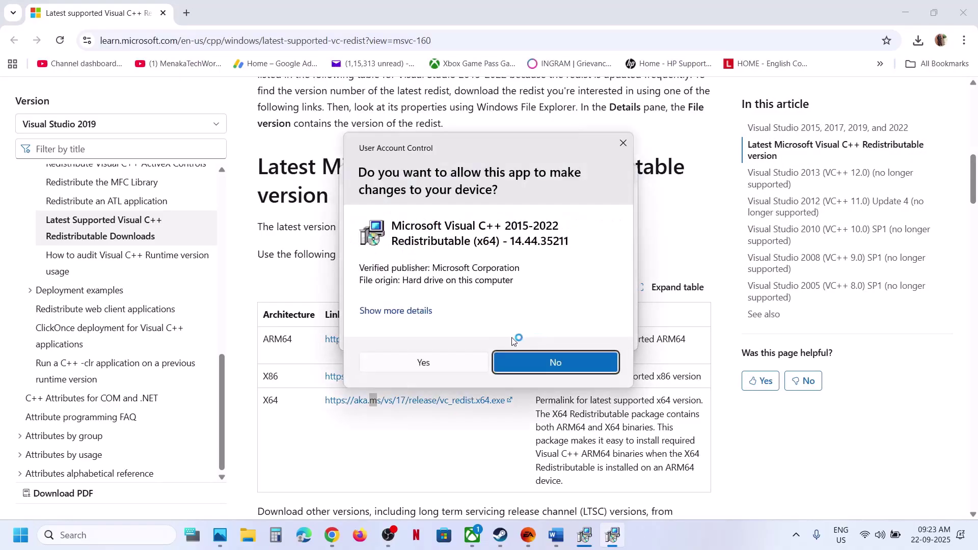
{"action": "left_click", "coordinate": [440, 363]}
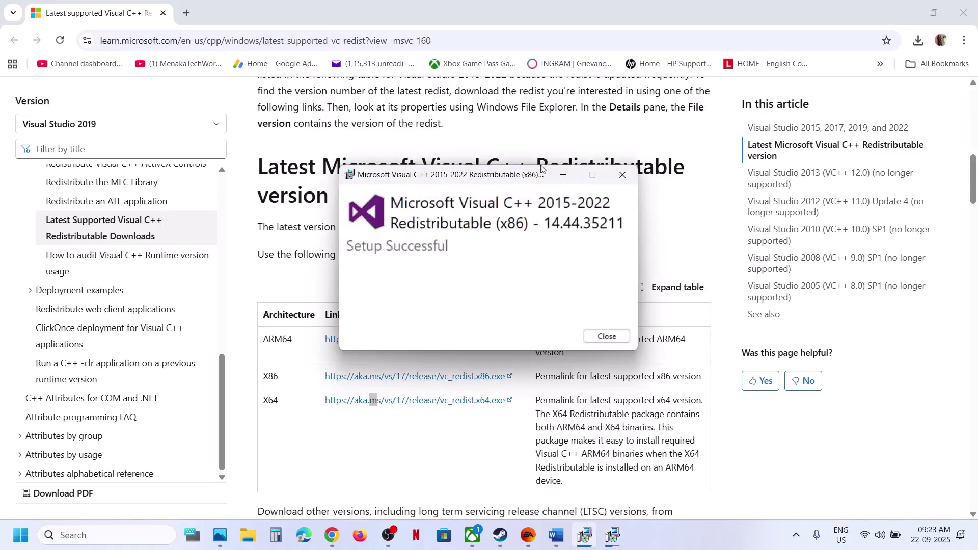
Step: Close the finished x86 and x64 setup windows
{"action": "left_click_drag", "start_coordinate": [519, 181], "coordinate": [276, 224]}
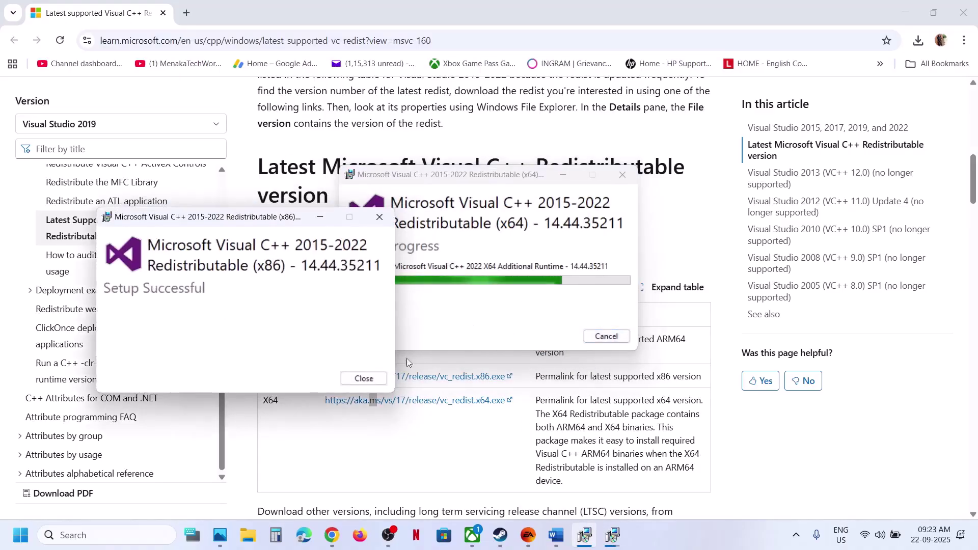
{"action": "left_click", "coordinate": [375, 382]}
{"action": "left_click", "coordinate": [607, 336]}
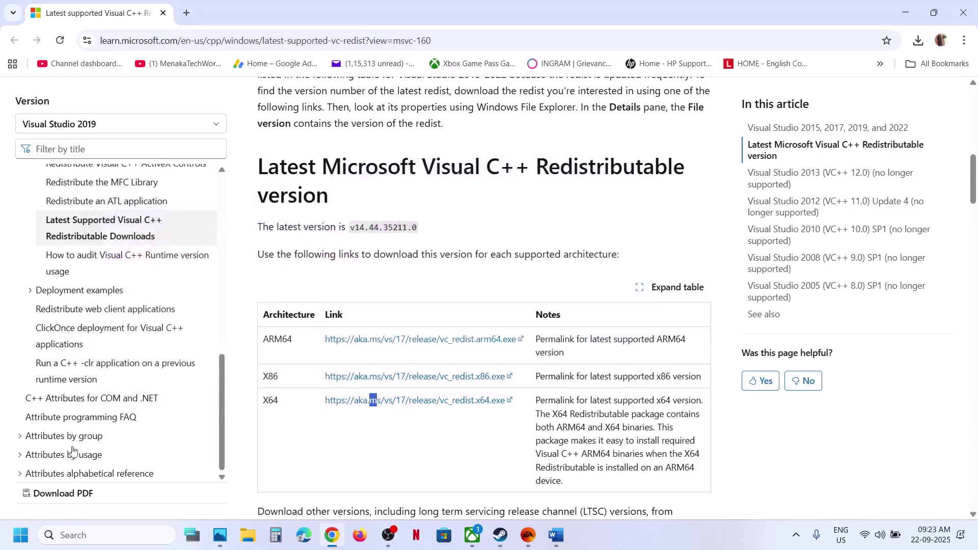
{"action": "left_click", "coordinate": [30, 539]}
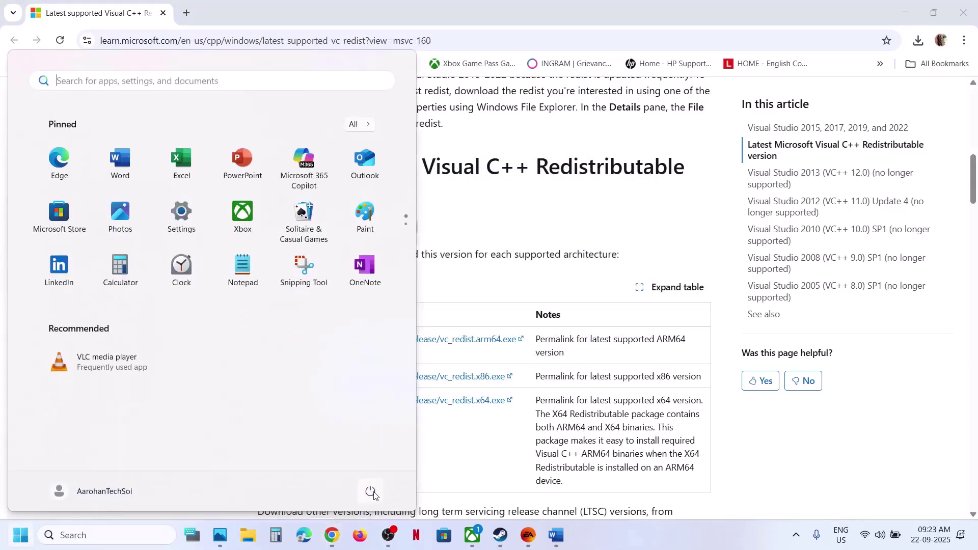
{"action": "left_click", "coordinate": [371, 492]}
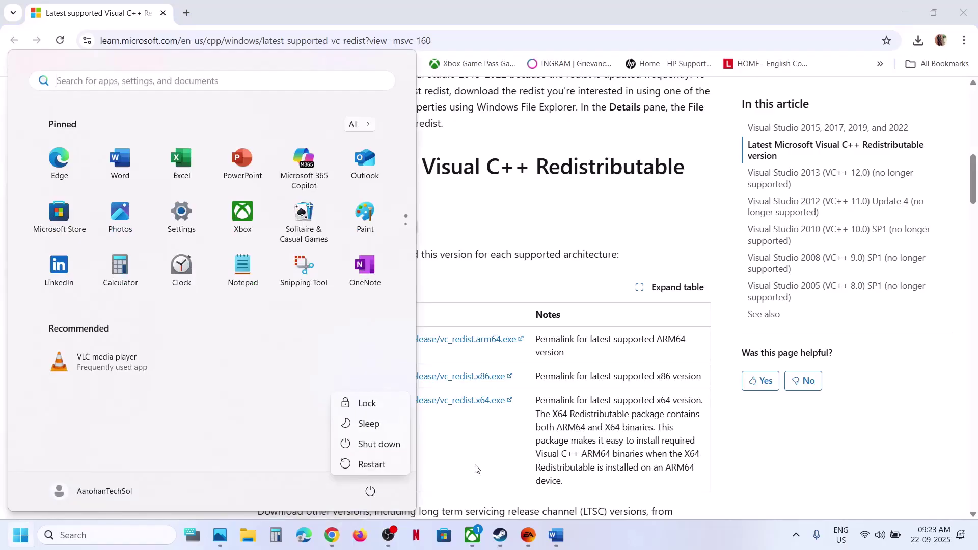
Step: Open the Step 2 Media Feature Pack list link for Windows N editions from the notes
{"action": "left_click", "coordinate": [556, 535]}
{"action": "scroll", "coordinate": [424, 236], "scroll_direction": "down", "scroll_amount": 3}
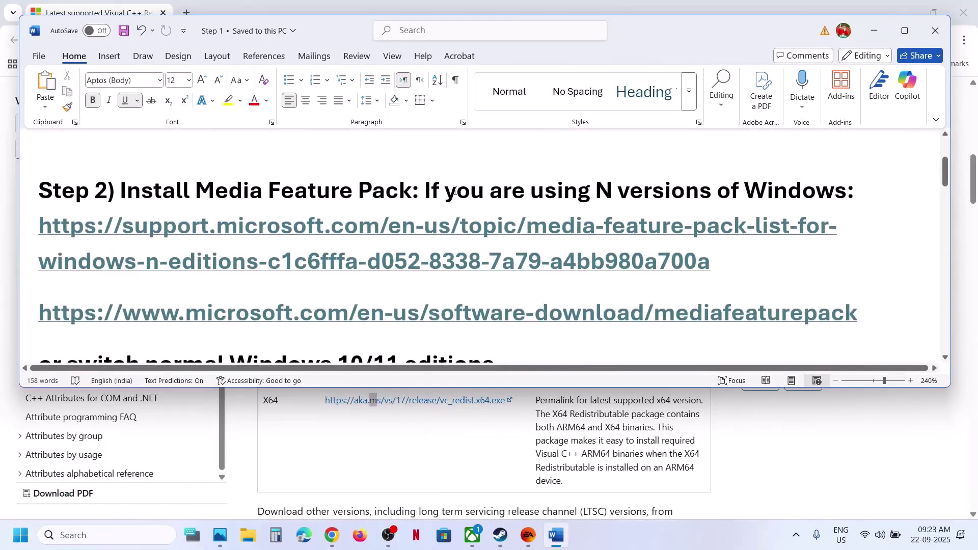
{"action": "left_click_drag", "start_coordinate": [455, 191], "coordinate": [843, 199]}
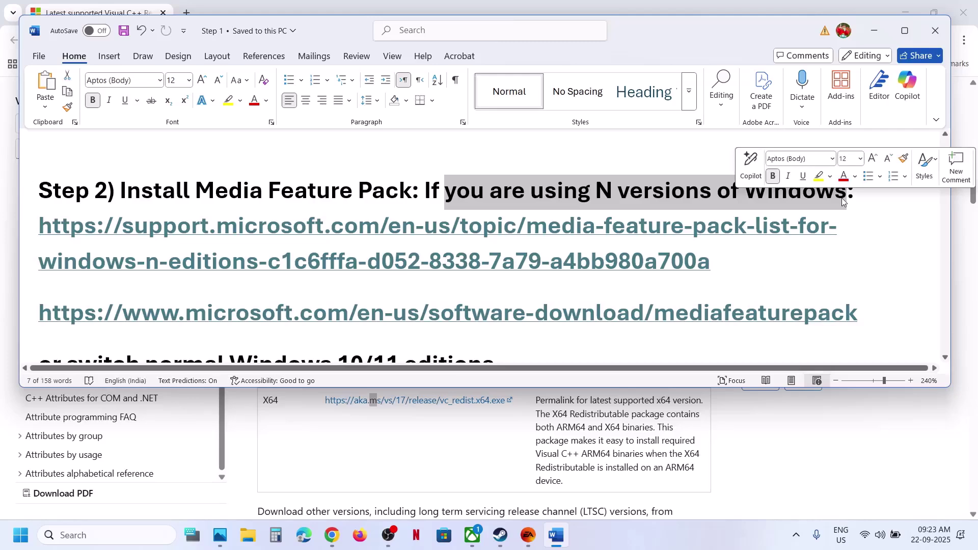
{"action": "left_click", "coordinate": [463, 233], "text": "ctrl"}
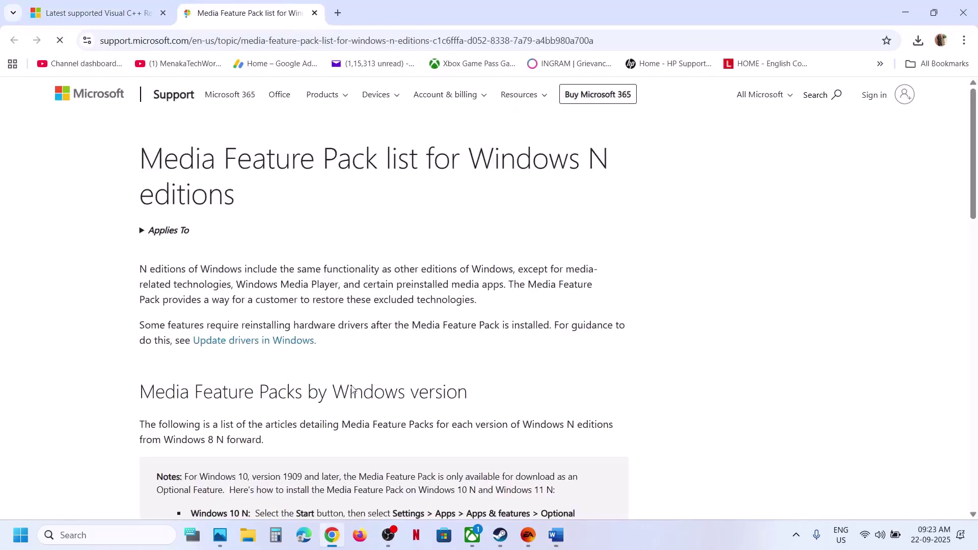
Step: Review the Media Feature Pack list, then open the Windows 10 N Media Feature Pack download page
{"action": "scroll", "coordinate": [355, 438], "scroll_direction": "down", "scroll_amount": 3}
{"action": "scroll", "coordinate": [355, 438], "scroll_direction": "down", "scroll_amount": 3}
{"action": "scroll", "coordinate": [355, 437], "scroll_direction": "up", "scroll_amount": 6}
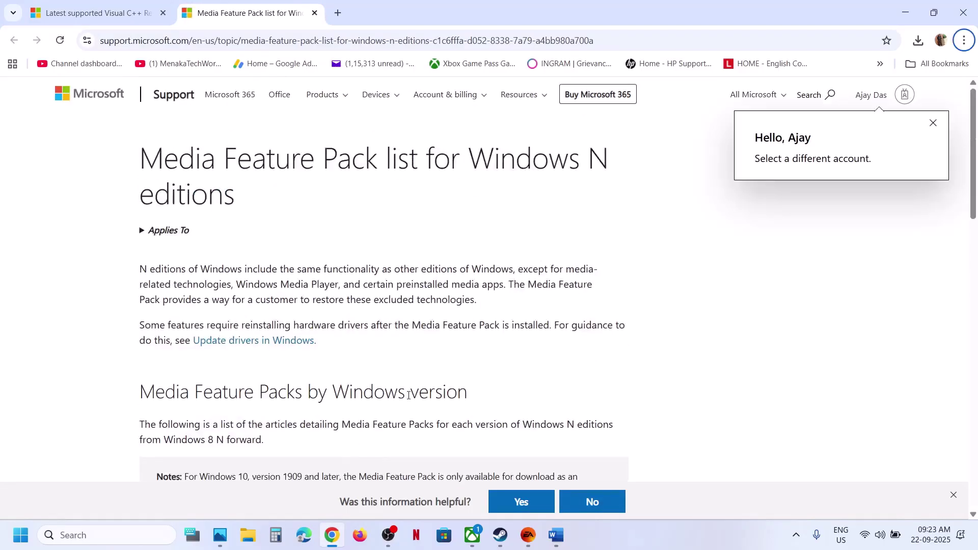
{"action": "key", "text": "alt+Tab"}
{"action": "scroll", "coordinate": [463, 250], "scroll_direction": "down", "scroll_amount": 2}
{"action": "left_click", "coordinate": [428, 185], "text": "ctrl"}
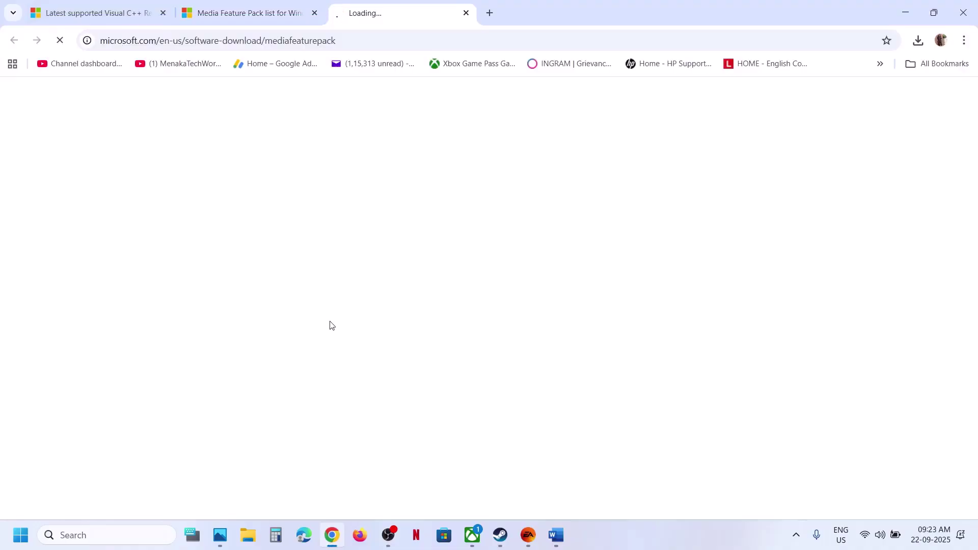
{"action": "scroll", "coordinate": [331, 326], "scroll_direction": "down", "scroll_amount": 2}
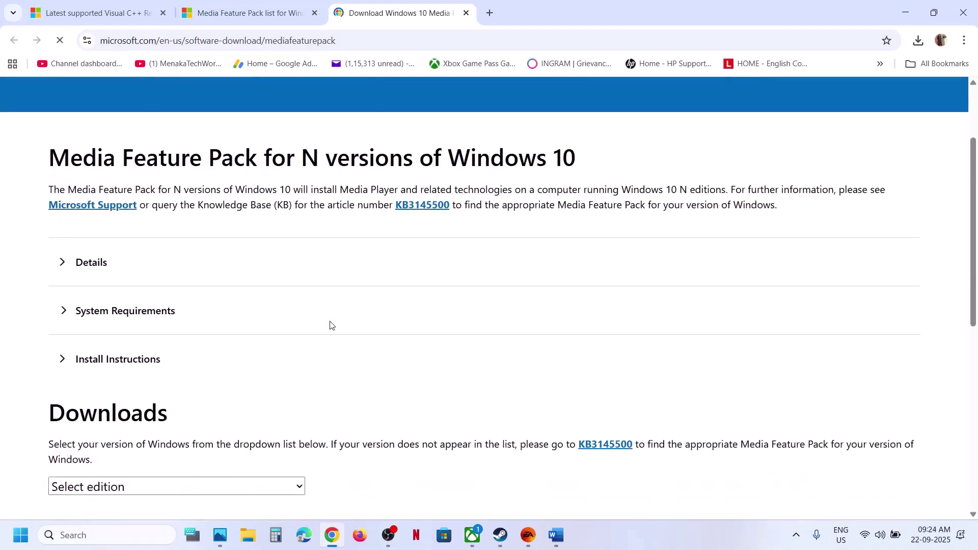
{"action": "left_click_drag", "start_coordinate": [167, 159], "coordinate": [507, 158]}
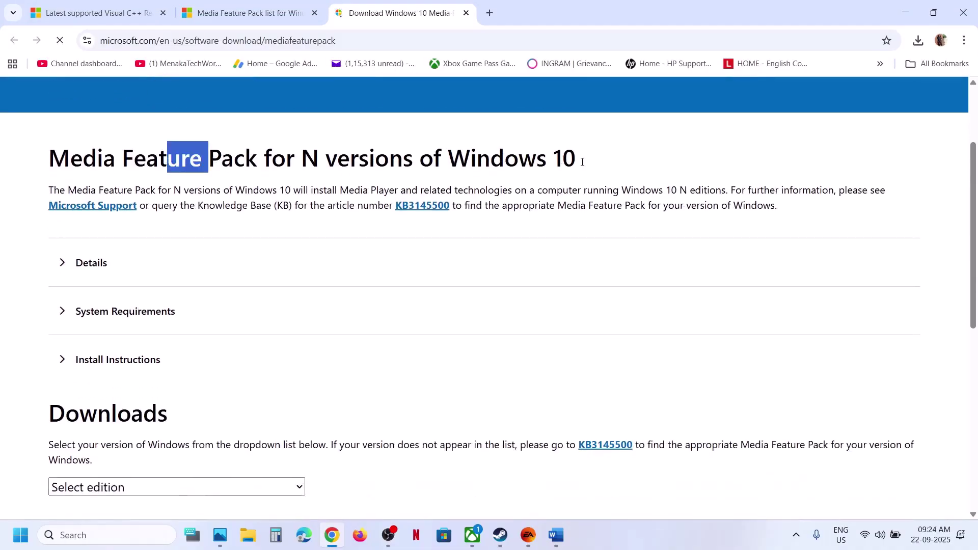
{"action": "left_click_drag", "start_coordinate": [583, 163], "coordinate": [582, 162]}
Step: Find the 'Use optional features' instruction in the notes and open Windows Settings
{"action": "key", "text": "alt+Tab"}
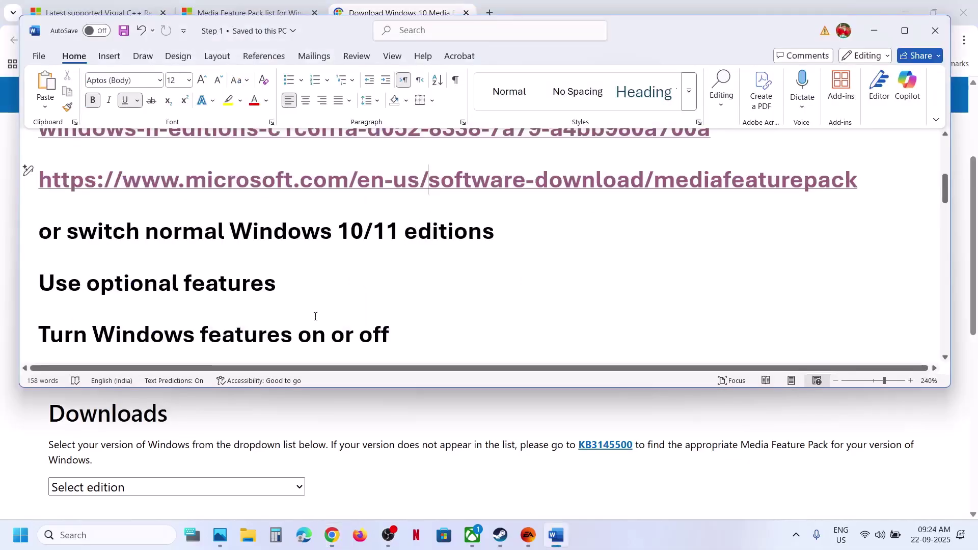
{"action": "scroll", "coordinate": [316, 317], "scroll_direction": "down", "scroll_amount": 1}
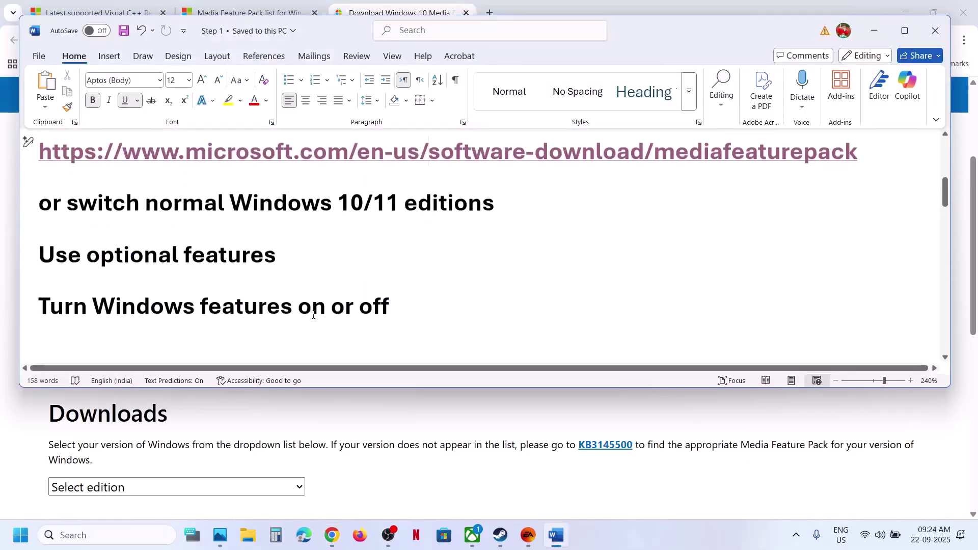
{"action": "triple_click", "coordinate": [198, 256]}
{"action": "left_click", "coordinate": [199, 260]}
{"action": "key", "text": "super+i"}
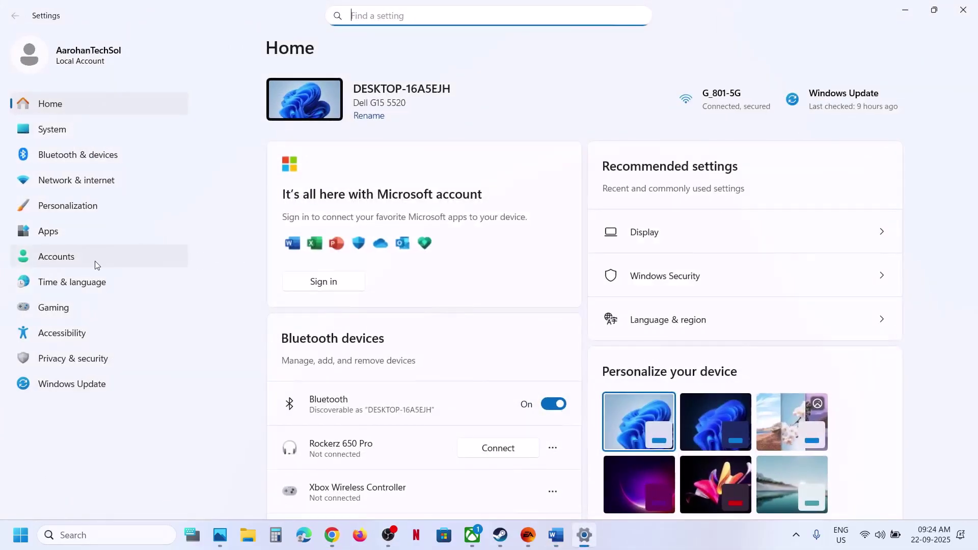
Step: Go to System > Optional features and view the installed features, approving the UAC prompt
{"action": "left_click", "coordinate": [56, 136]}
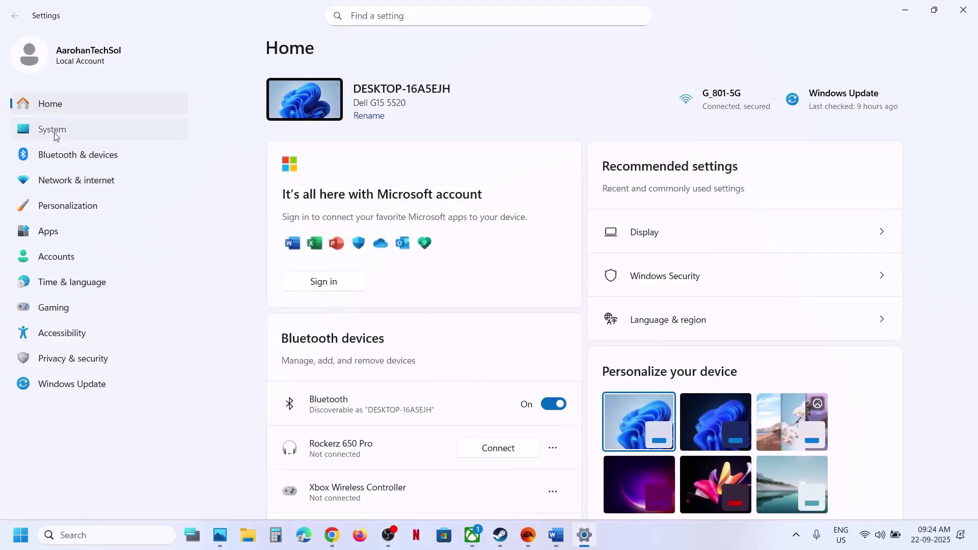
{"action": "scroll", "coordinate": [408, 374], "scroll_direction": "down", "scroll_amount": 2}
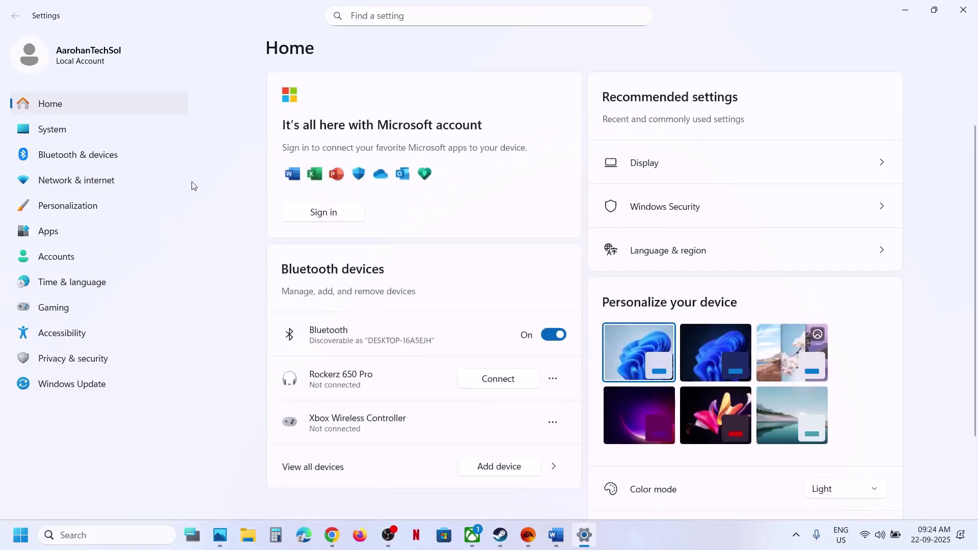
{"action": "left_click", "coordinate": [93, 131]}
{"action": "scroll", "coordinate": [384, 313], "scroll_direction": "down", "scroll_amount": 5}
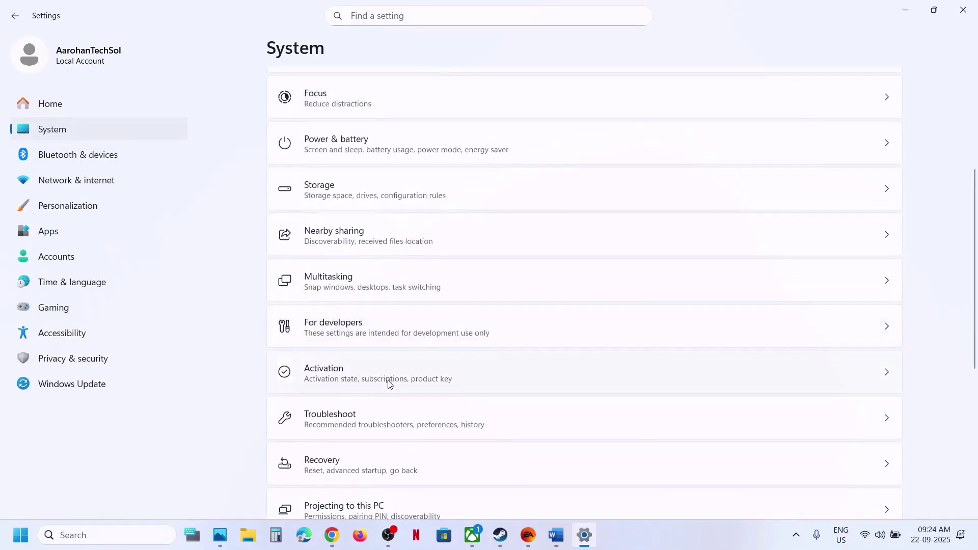
{"action": "scroll", "coordinate": [369, 416], "scroll_direction": "down", "scroll_amount": 5}
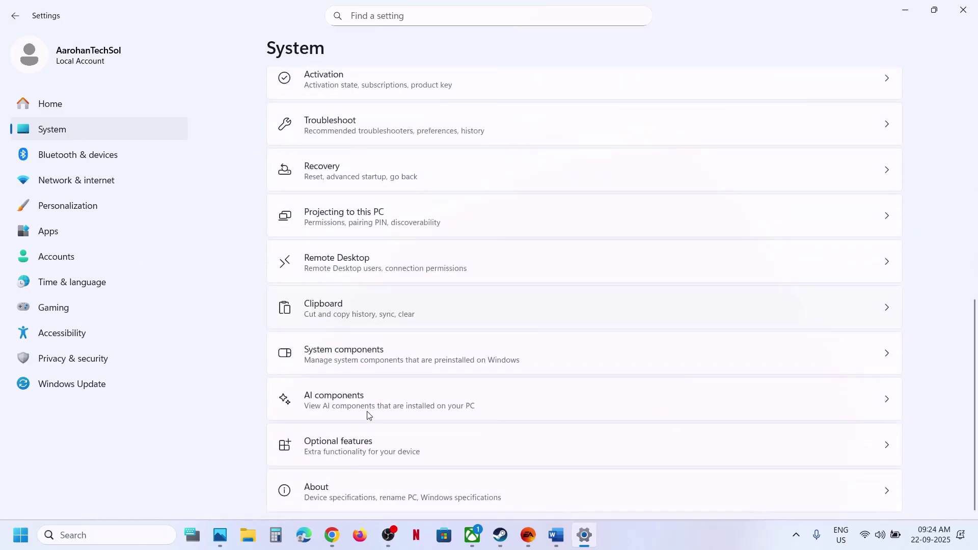
{"action": "left_click", "coordinate": [395, 453]}
{"action": "left_click", "coordinate": [831, 96]}
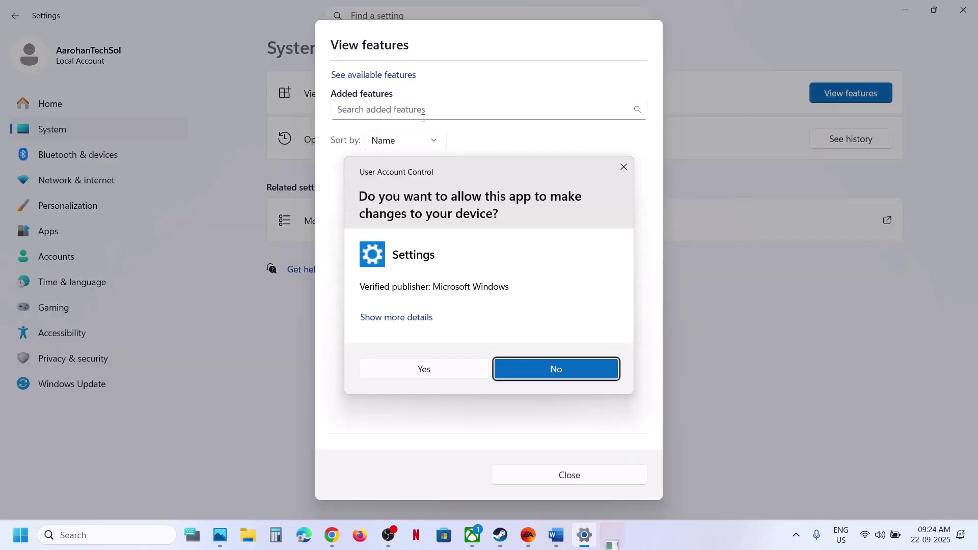
{"action": "left_click", "coordinate": [424, 369]}
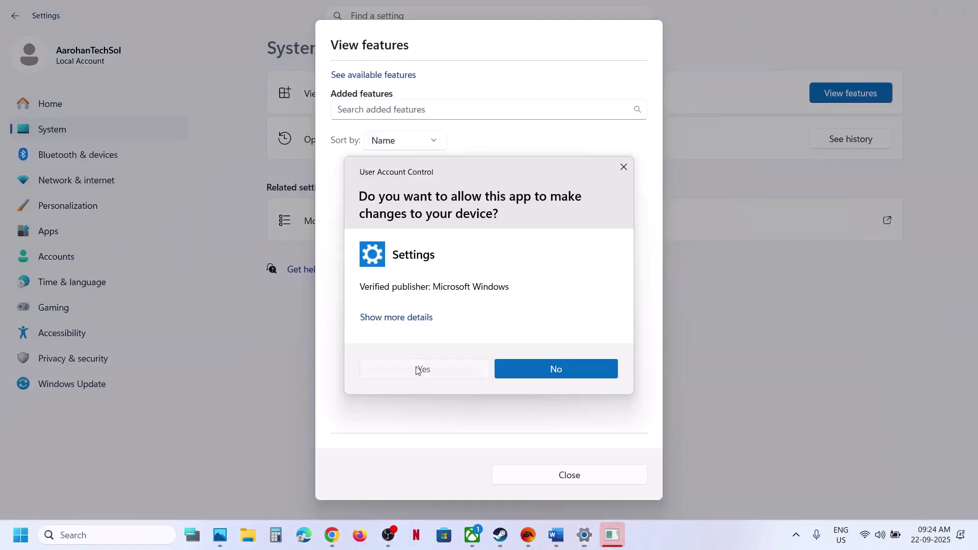
Step: Search installed features for 'media f', find no match, and return to the Word notes
{"action": "left_click", "coordinate": [372, 107]}
{"action": "type", "text": "media feature"}
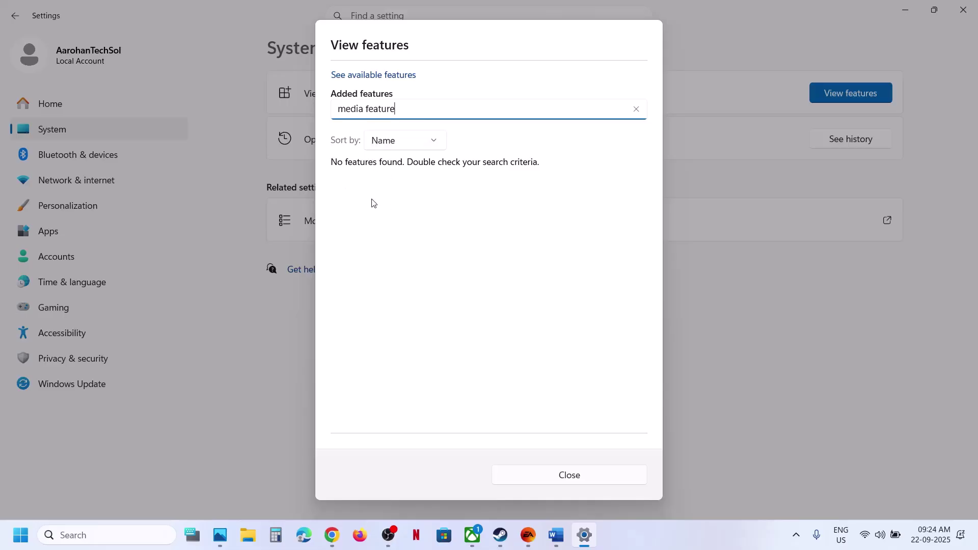
{"action": "left_click", "coordinate": [552, 480]}
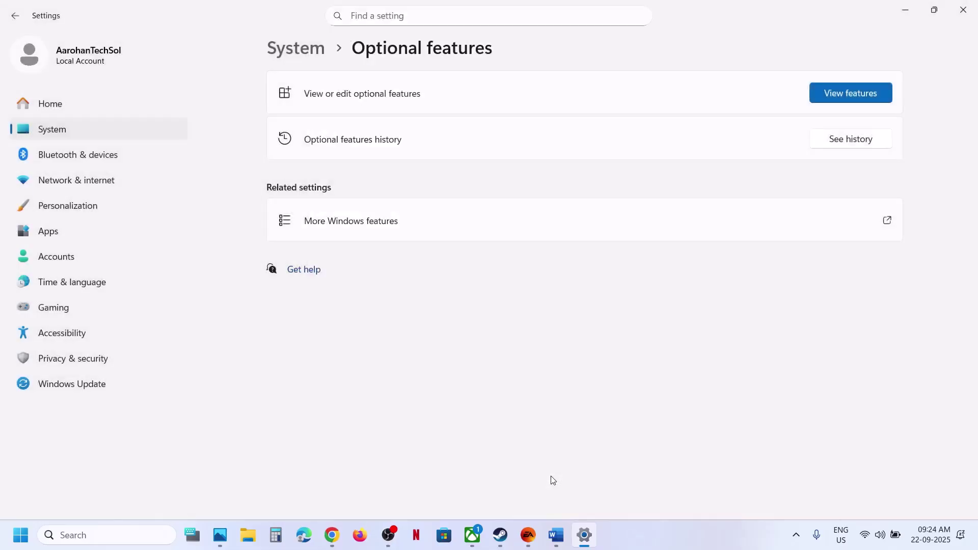
{"action": "left_click", "coordinate": [556, 535]}
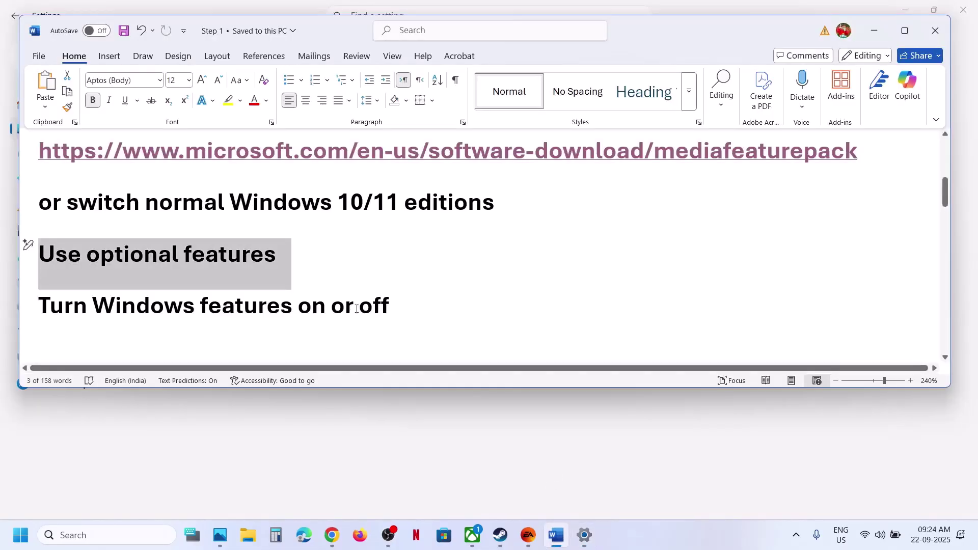
Step: Search for 'Turn Windows features on or off', toggle Media Features, and confirm with OK
{"action": "left_click_drag", "start_coordinate": [408, 302], "coordinate": [66, 324]}
{"action": "key", "text": "ctrl+c"}
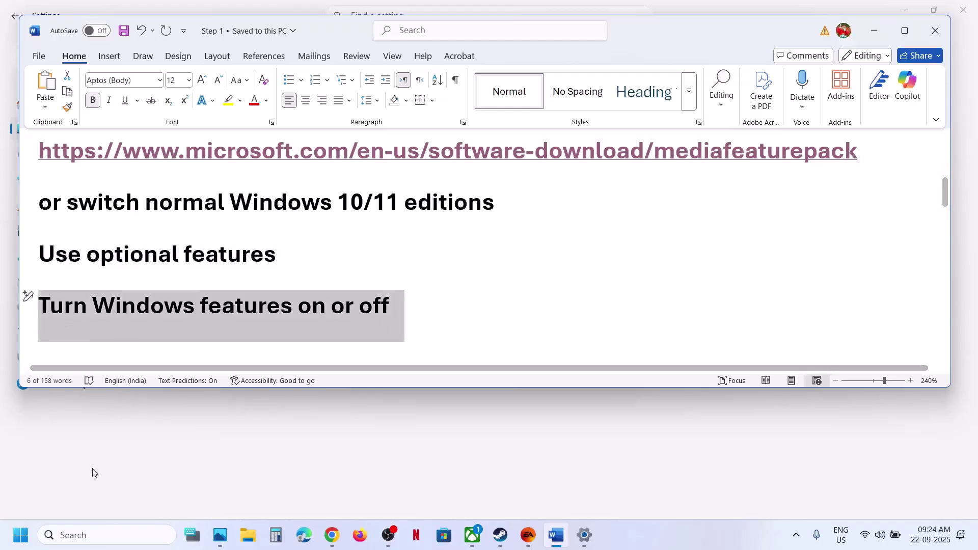
{"action": "left_click", "coordinate": [87, 536]}
{"action": "key", "text": "ctrl+v"}
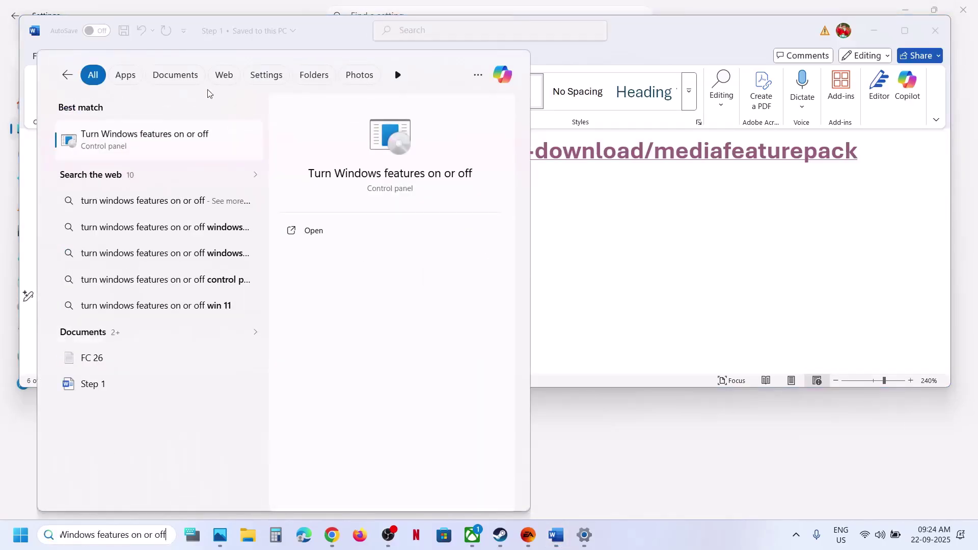
{"action": "left_click", "coordinate": [134, 135]}
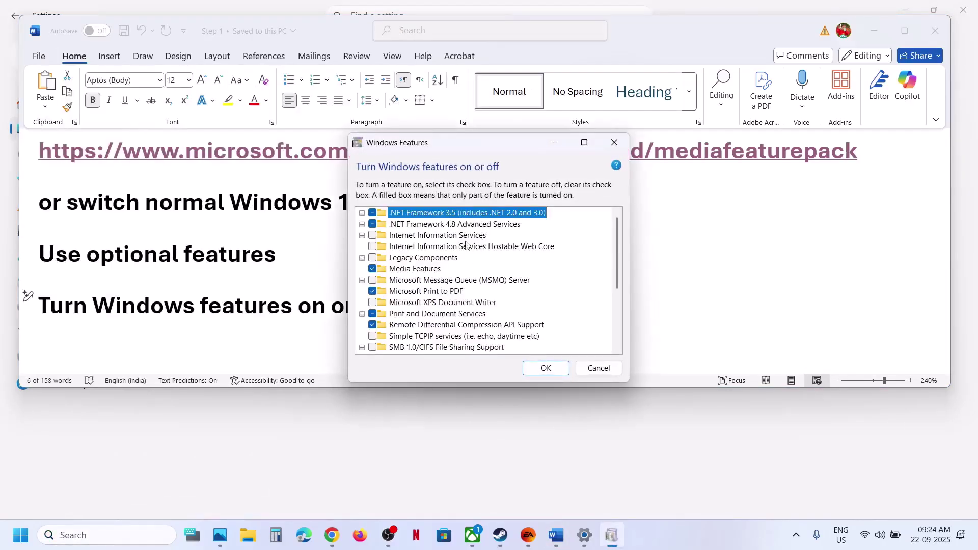
{"action": "left_click", "coordinate": [374, 270]}
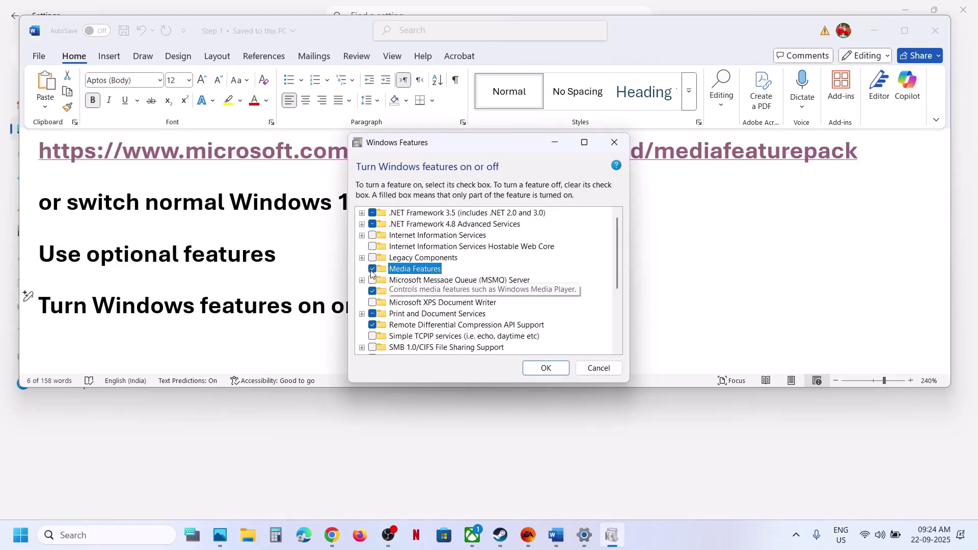
{"action": "left_click", "coordinate": [543, 368]}
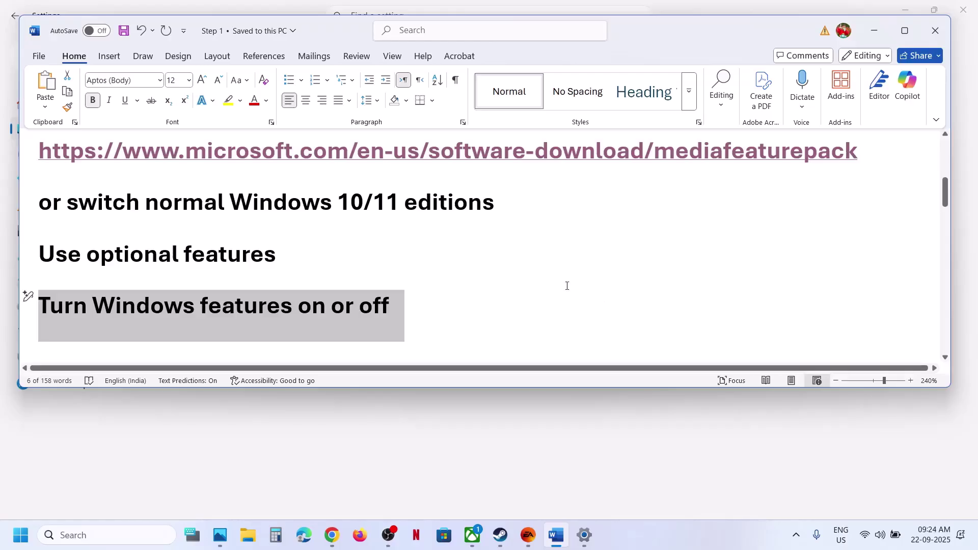
Step: Locate Step 3's C:/Windows/System32 path and d3dcompiler43.dll file name in the notes
{"action": "scroll", "coordinate": [498, 297], "scroll_direction": "down", "scroll_amount": 4}
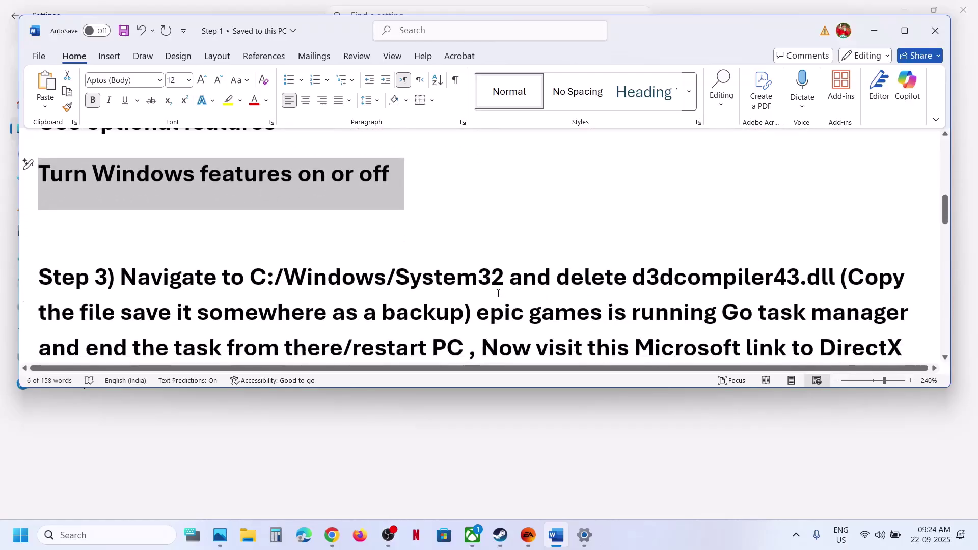
{"action": "scroll", "coordinate": [499, 294], "scroll_direction": "down", "scroll_amount": 1}
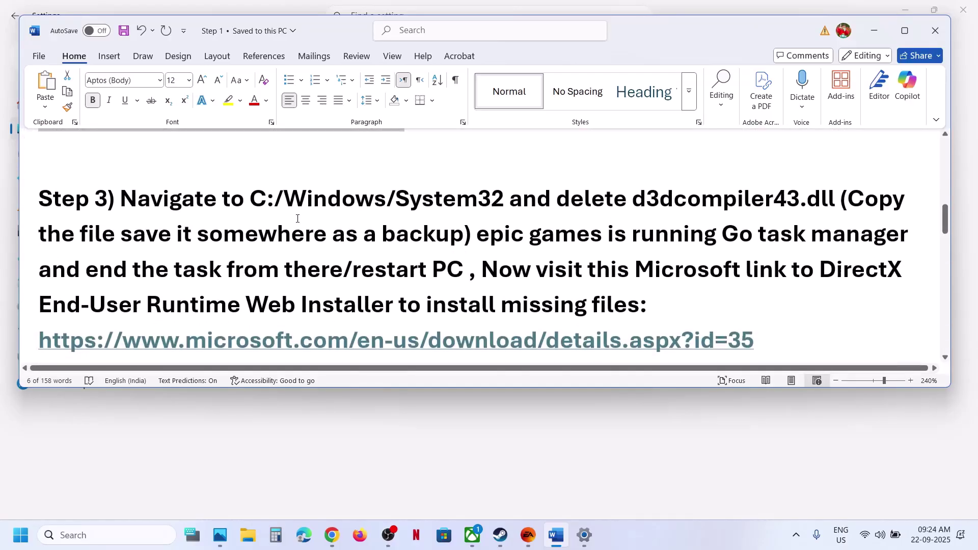
{"action": "left_click_drag", "start_coordinate": [264, 205], "coordinate": [507, 203]}
{"action": "left_click_drag", "start_coordinate": [642, 200], "coordinate": [457, 242]}
{"action": "left_click", "coordinate": [247, 536]}
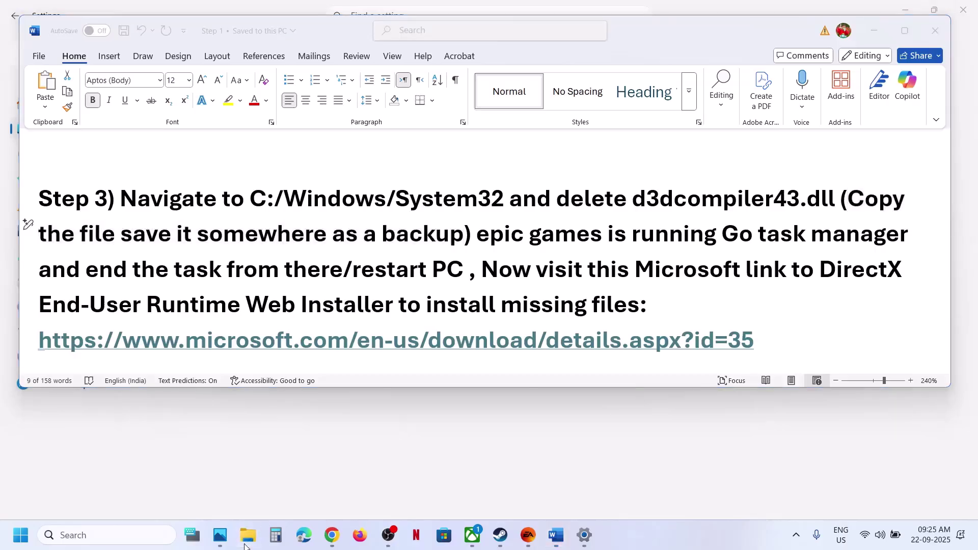
Step: Browse to C:\Windows\System32 in File Explorer
{"action": "left_click", "coordinate": [51, 305]}
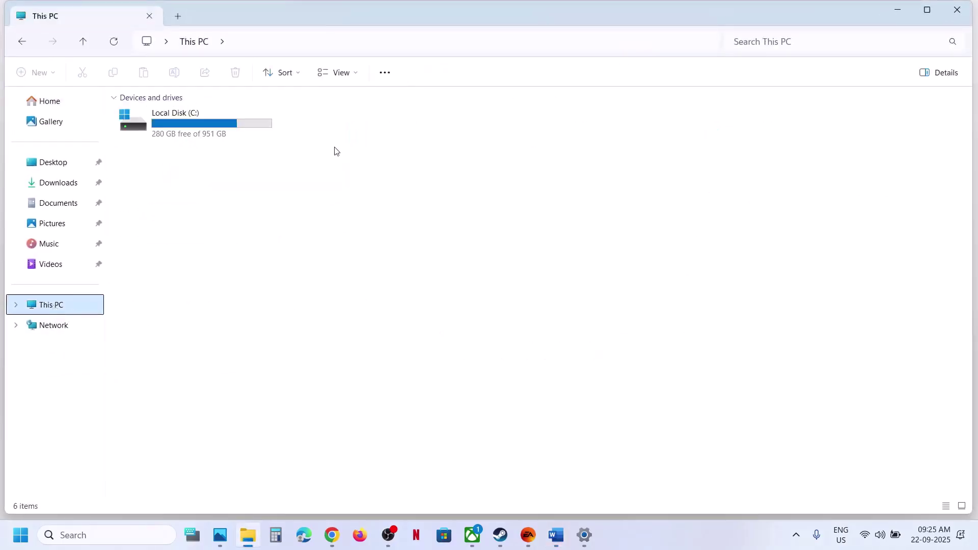
{"action": "double_click", "coordinate": [219, 135]}
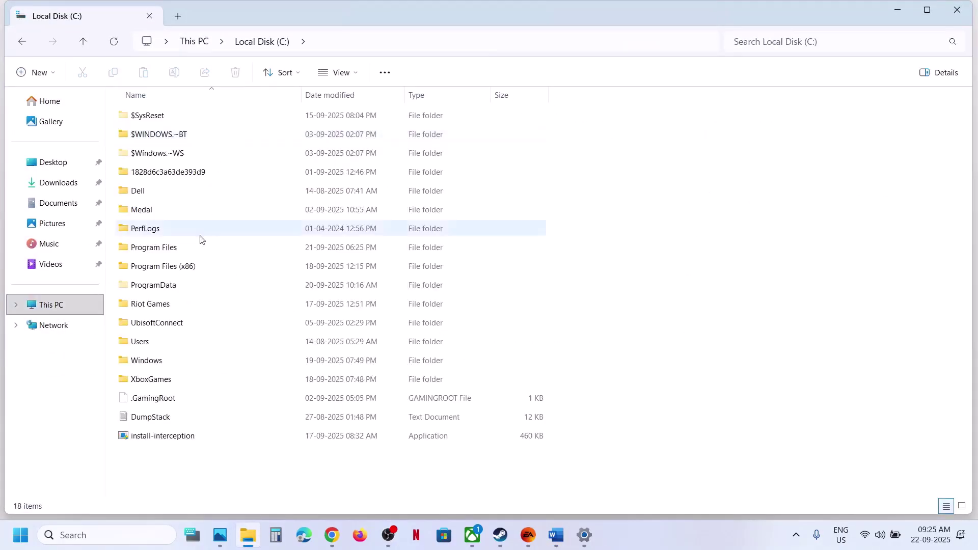
{"action": "double_click", "coordinate": [173, 360]}
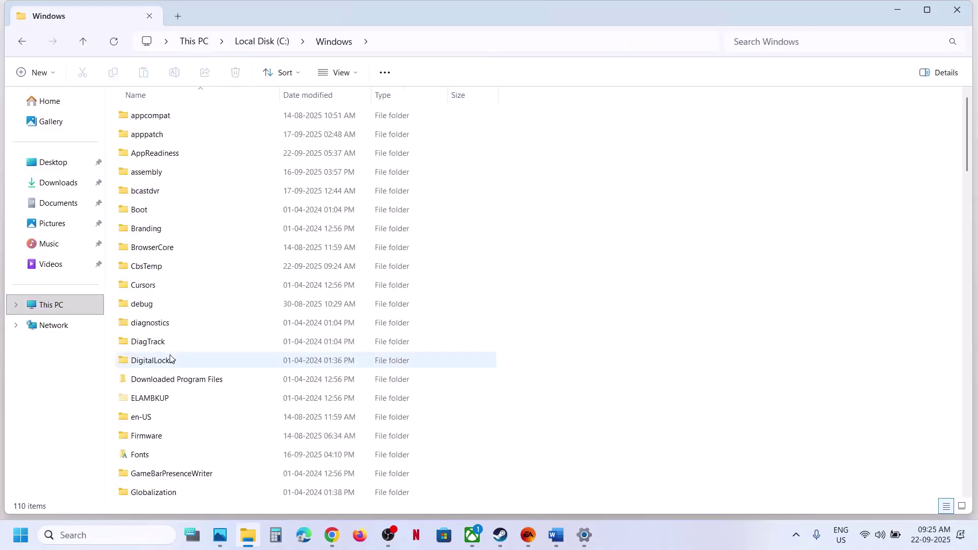
{"action": "key", "text": "alt+Tab"}
{"action": "key", "text": "alt+Tab"}
{"action": "left_click", "coordinate": [179, 320]}
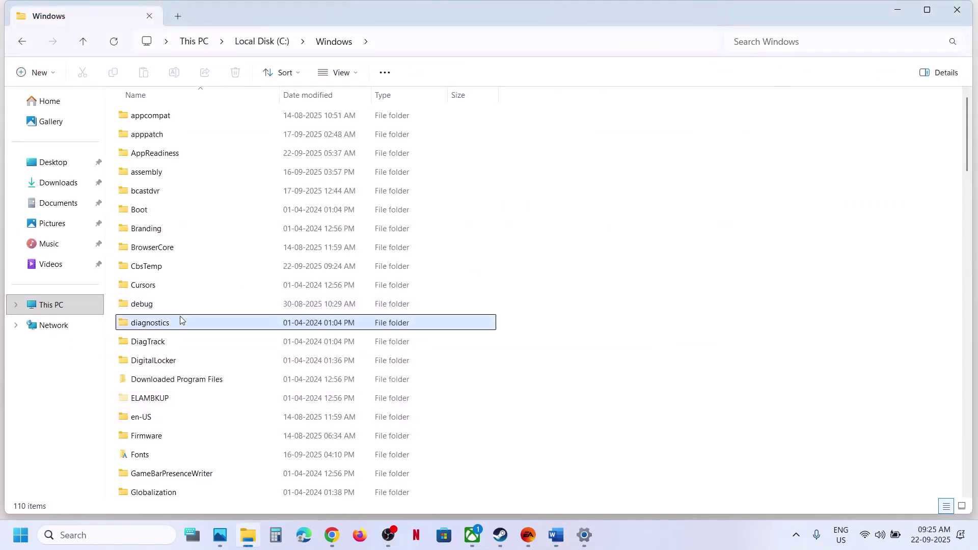
{"action": "type", "text": "s"}
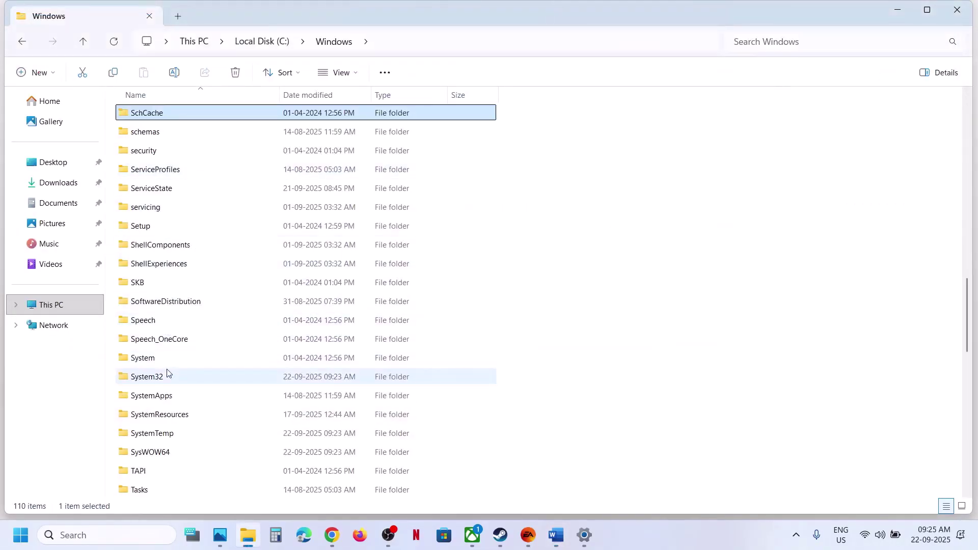
{"action": "left_click", "coordinate": [167, 375]}
{"action": "double_click", "coordinate": [194, 376]}
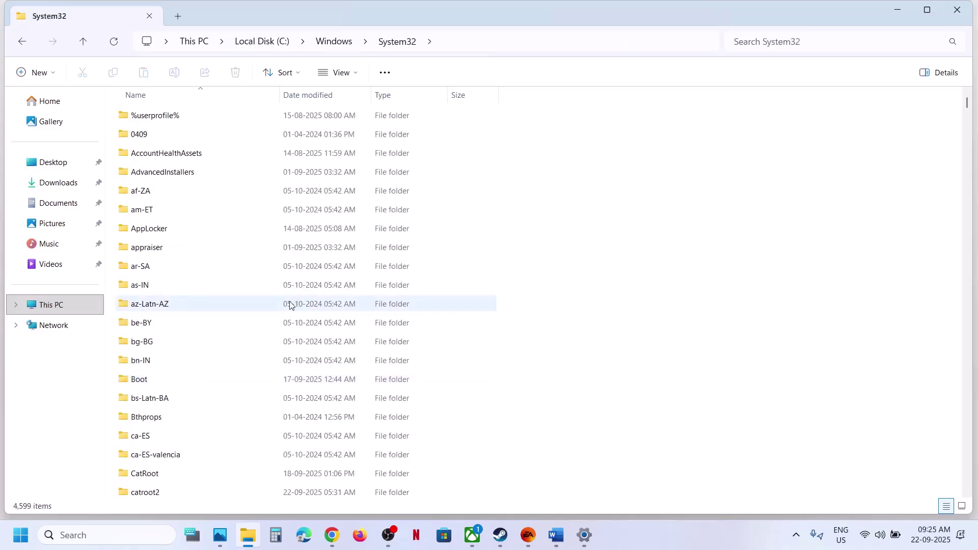
Step: Find D3DCompiler_43.dll (2,467 KB) by typing 'd3d' and copy it as a backup
{"action": "key", "text": "alt+Tab"}
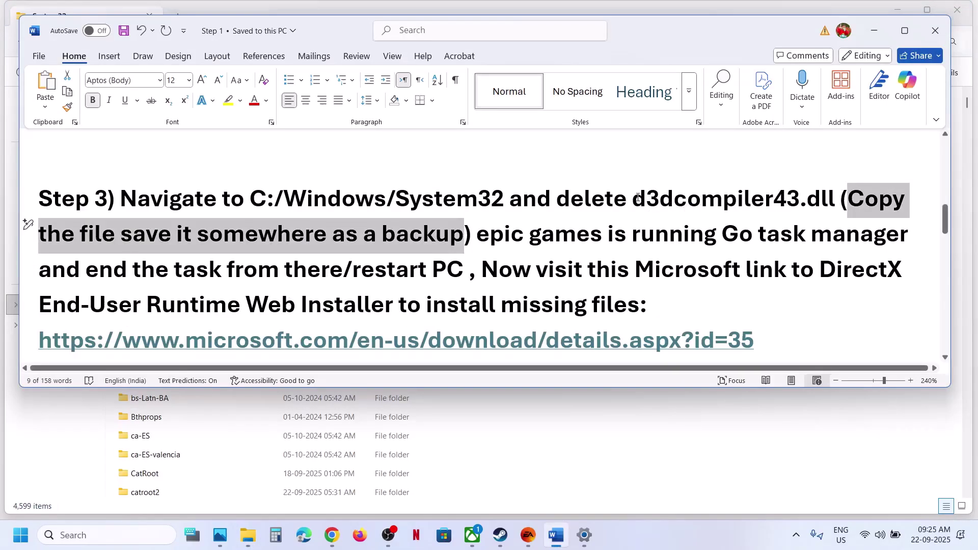
{"action": "left_click_drag", "start_coordinate": [635, 197], "coordinate": [675, 198]}
{"action": "key", "text": "alt+Tab"}
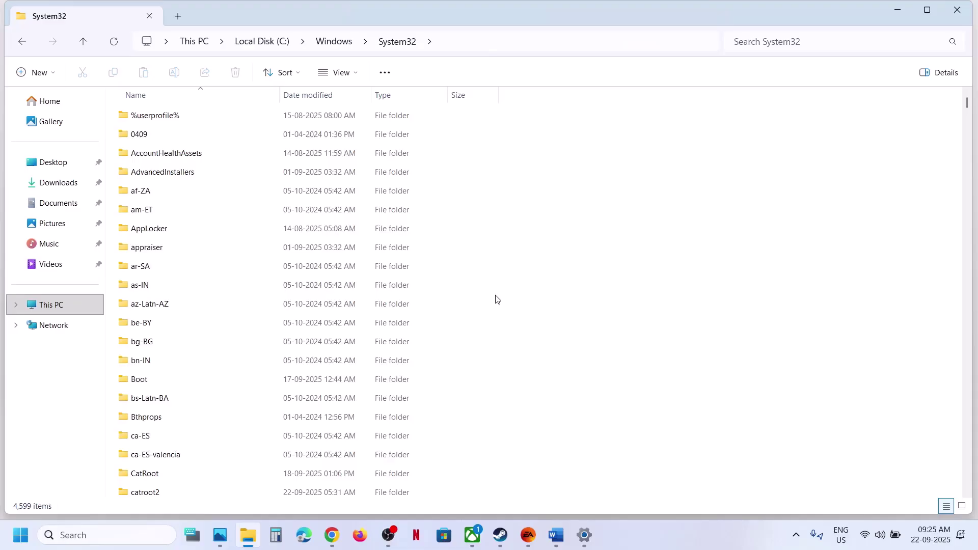
{"action": "type", "text": "d3d"}
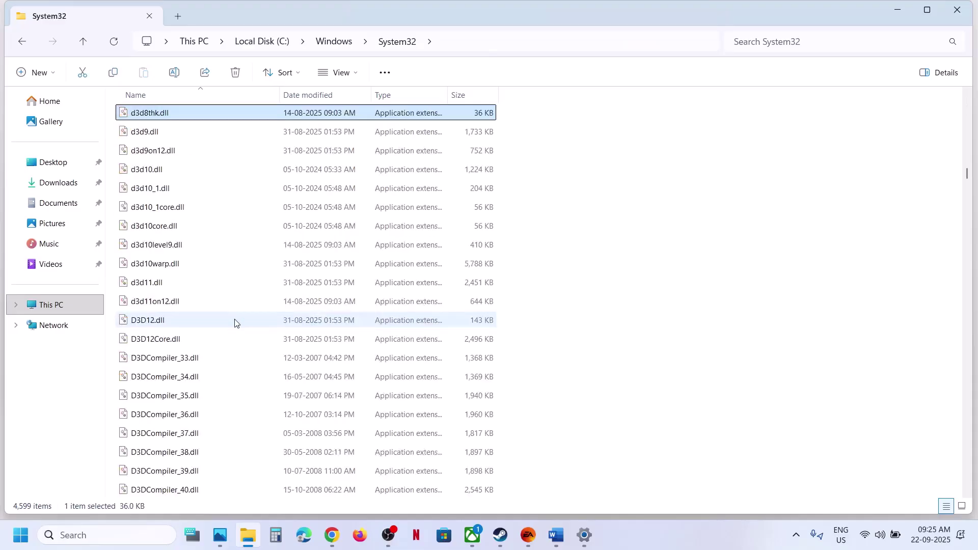
{"action": "scroll", "coordinate": [208, 375], "scroll_direction": "down", "scroll_amount": 3}
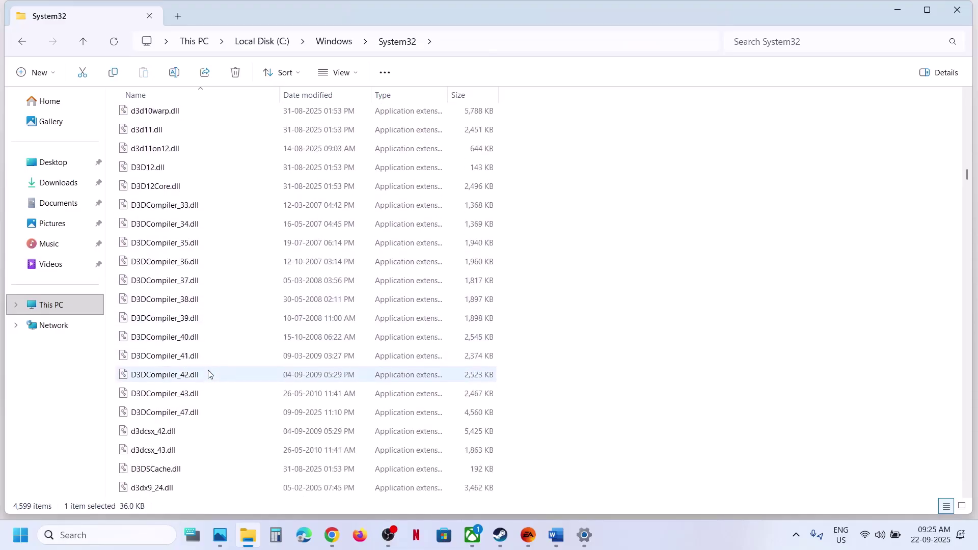
{"action": "scroll", "coordinate": [208, 375], "scroll_direction": "down", "scroll_amount": 2}
{"action": "key", "text": "alt+Tab"}
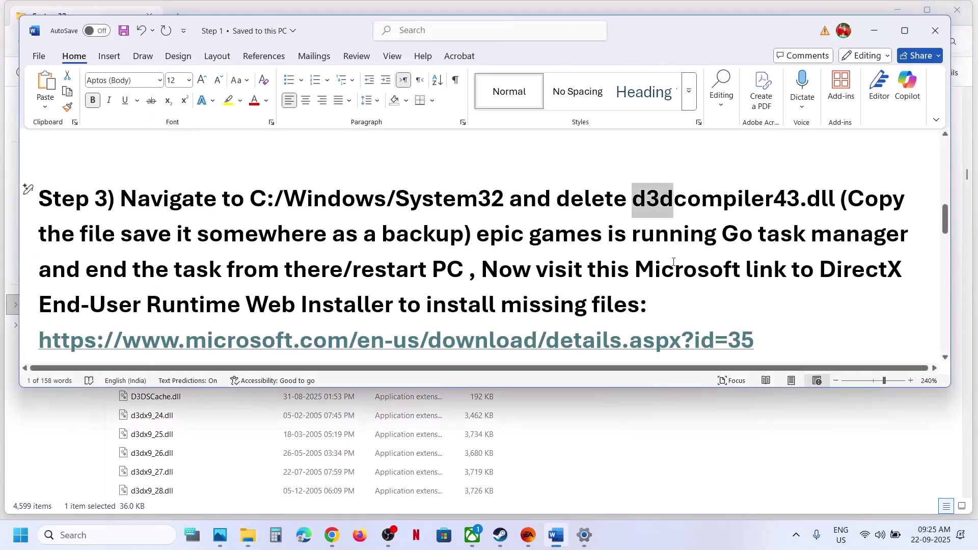
{"action": "left_click", "coordinate": [248, 535]}
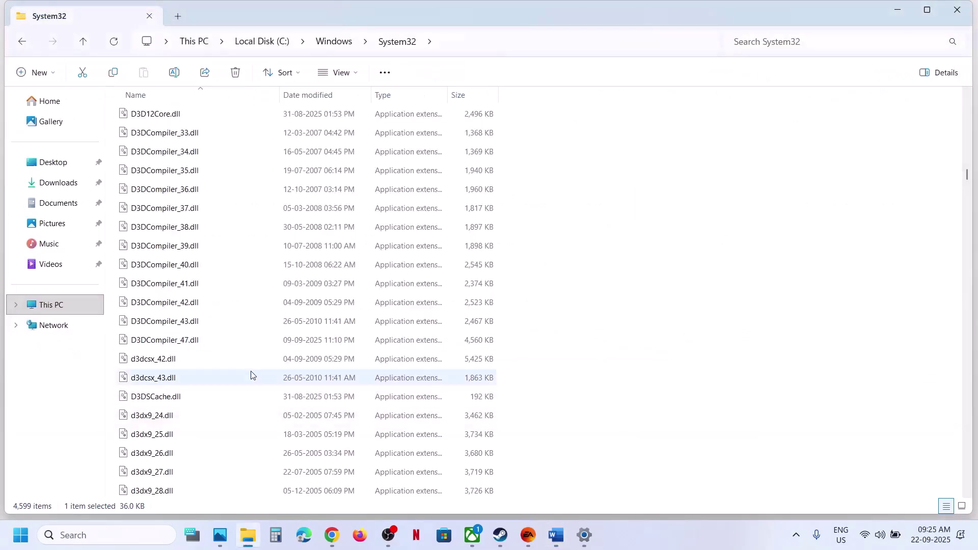
{"action": "left_click", "coordinate": [190, 325]}
{"action": "right_click", "coordinate": [171, 324]}
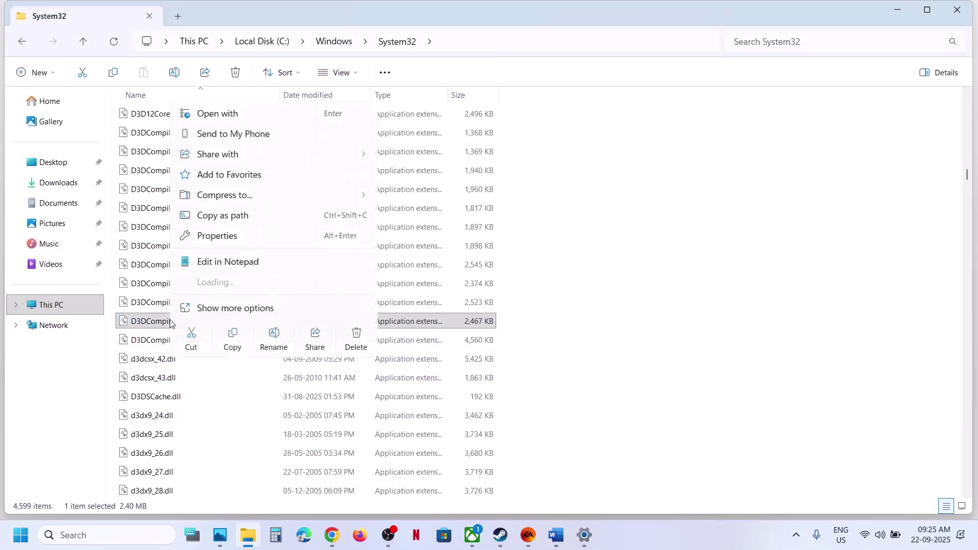
{"action": "left_click", "coordinate": [240, 334]}
{"action": "key", "text": "super+d"}
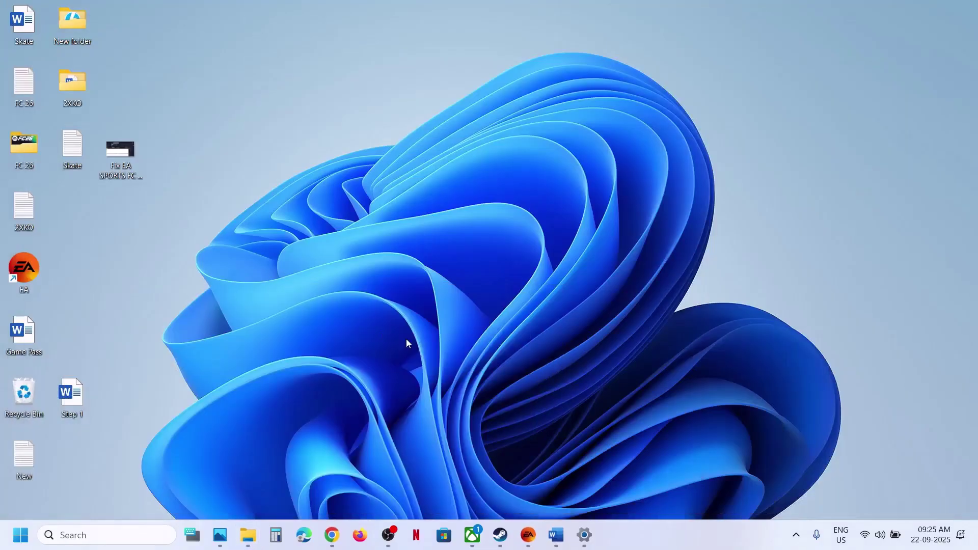
Step: Paste the D3DCompiler_43.dll backup copy onto the desktop
{"action": "key", "text": "ctrl+v"}
{"action": "left_click_drag", "start_coordinate": [32, 31], "coordinate": [552, 261]}
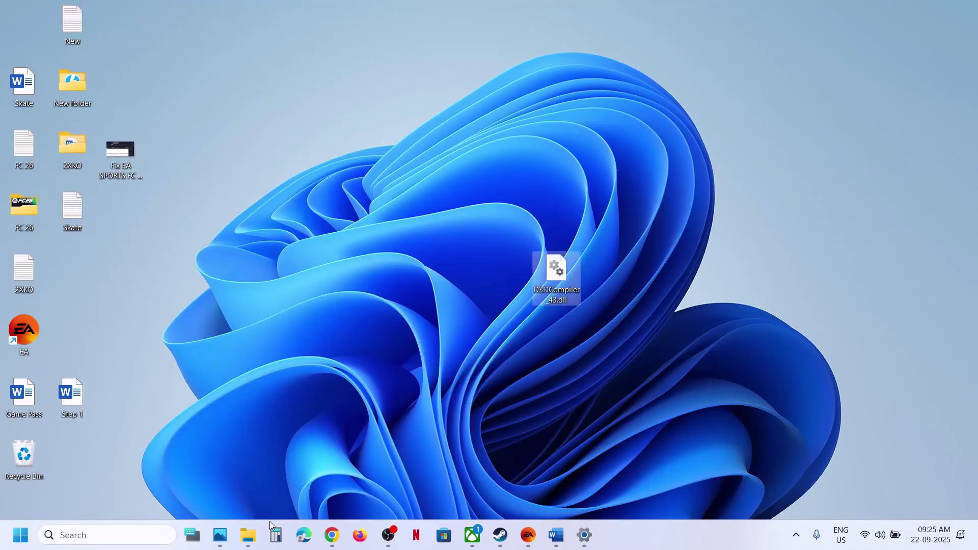
{"action": "left_click", "coordinate": [248, 535]}
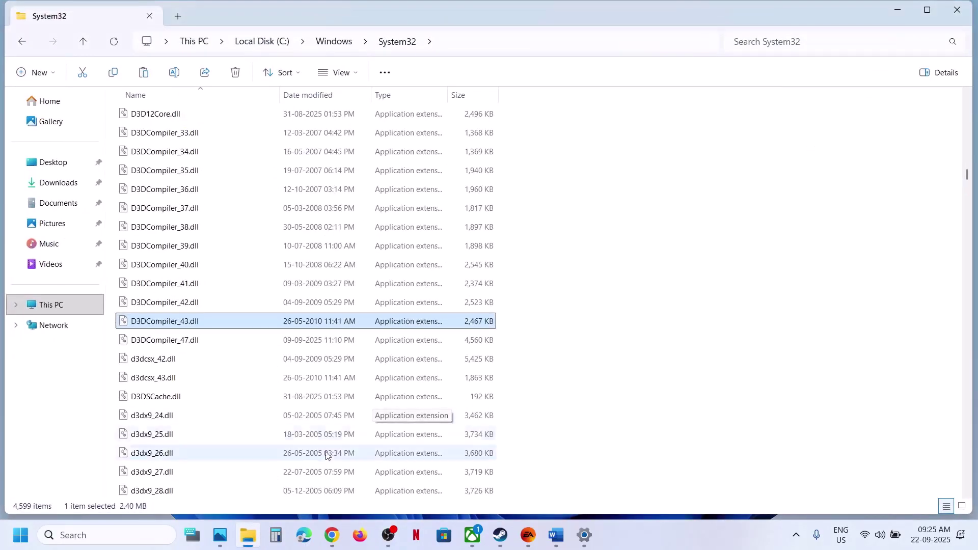
{"action": "left_click", "coordinate": [250, 535]}
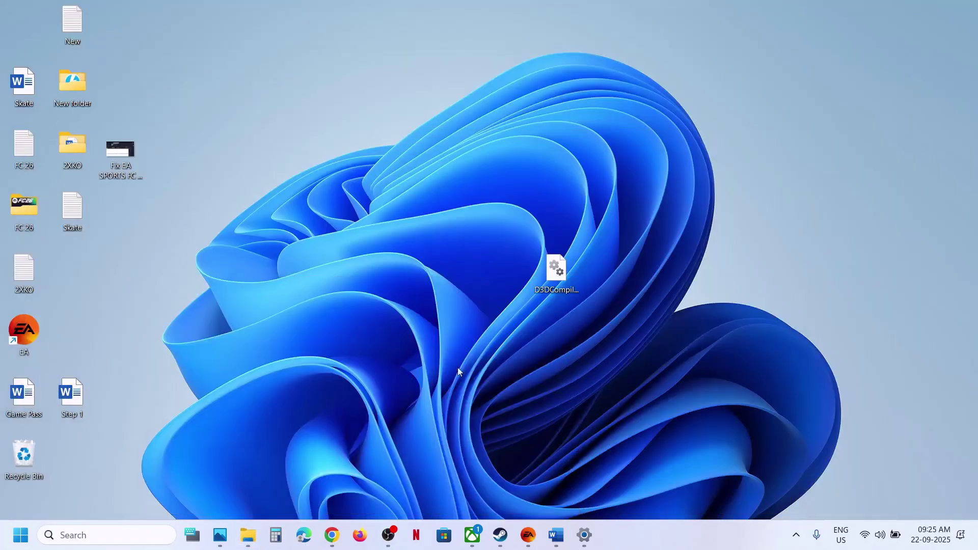
{"action": "key", "text": "alt+Tab"}
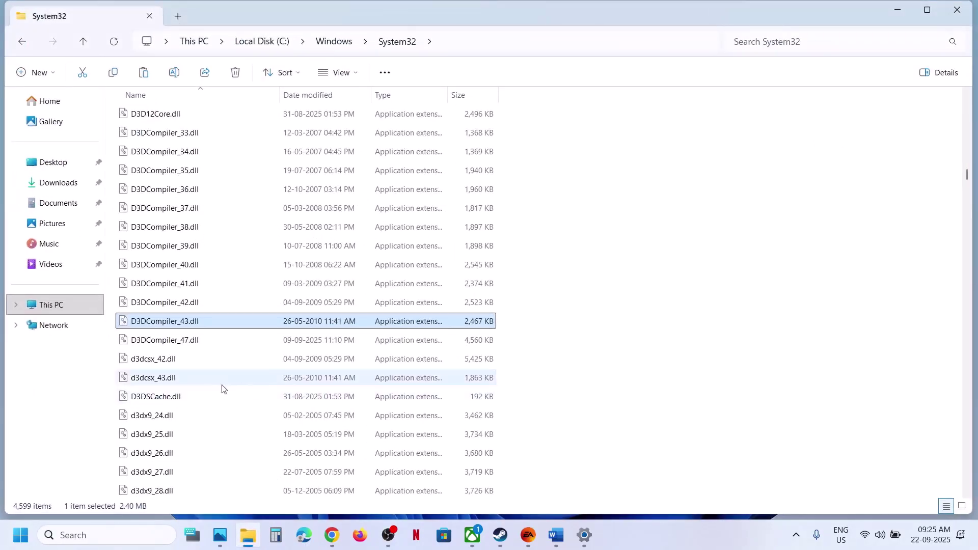
Step: Delete D3DCompiler_43.dll from the System32 folder
{"action": "right_click", "coordinate": [147, 324]}
{"action": "left_click", "coordinate": [332, 336]}
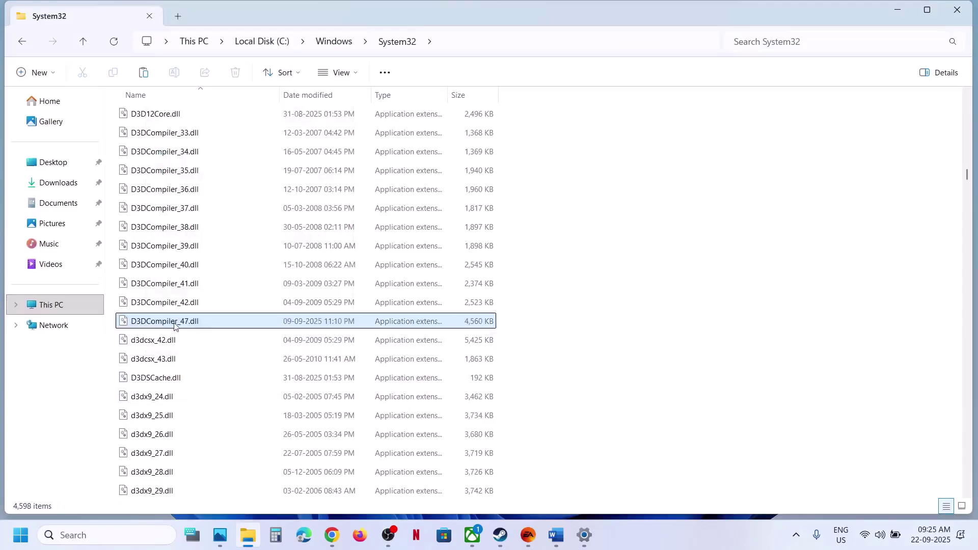
{"action": "left_click", "coordinate": [154, 328]}
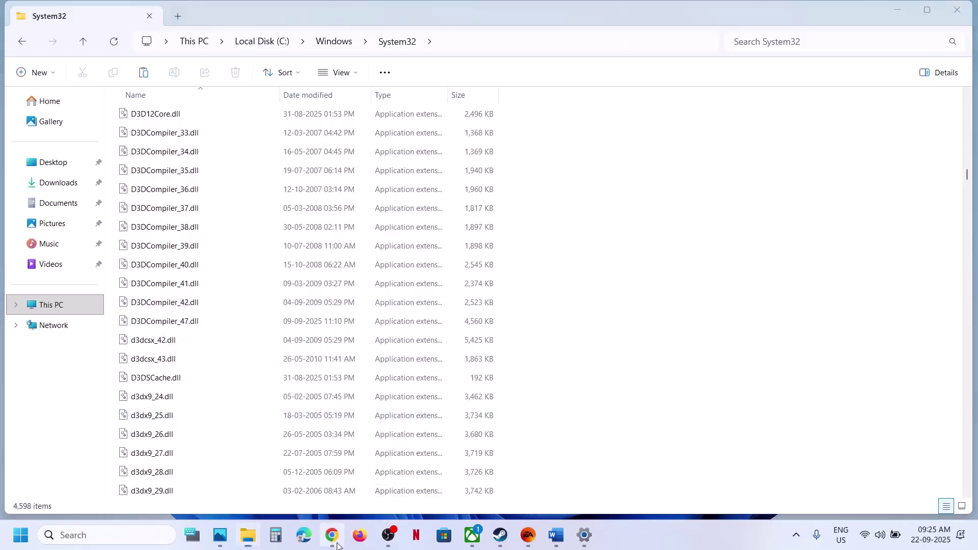
Step: Follow the notes' DirectX End-User Runtime link, download dxwebsetup.exe (288 KB), and run it
{"action": "left_click", "coordinate": [332, 535]}
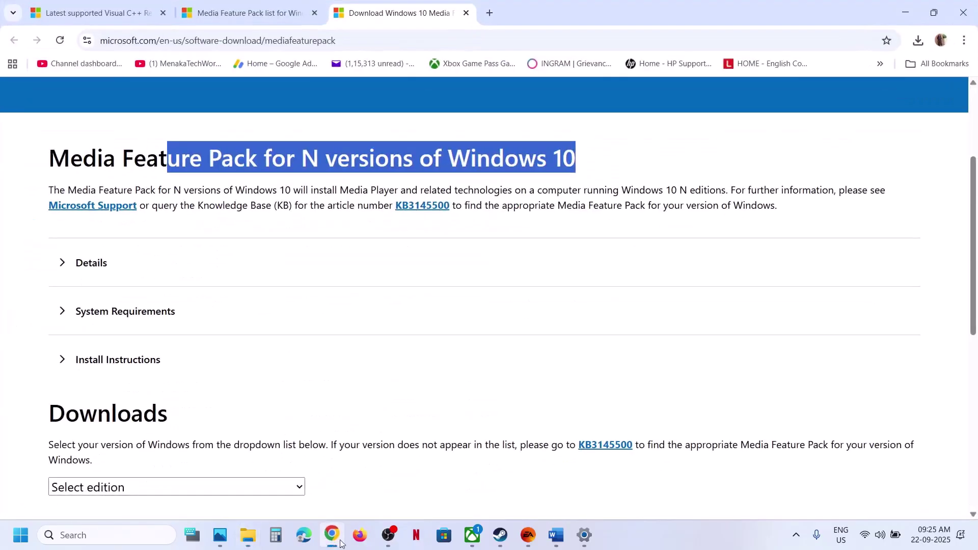
{"action": "left_click", "coordinate": [553, 532]}
{"action": "scroll", "coordinate": [407, 321], "scroll_direction": "down", "scroll_amount": 3}
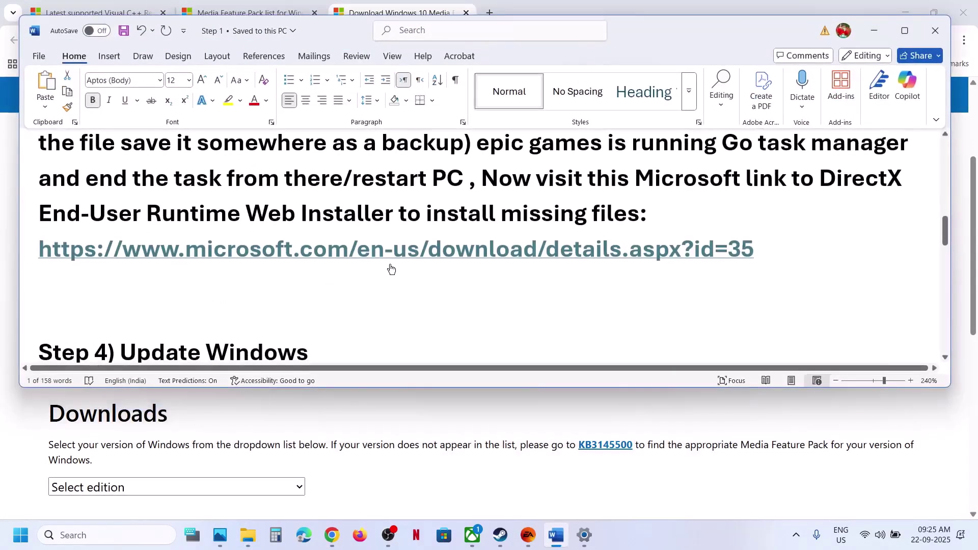
{"action": "left_click", "coordinate": [378, 258], "text": "ctrl"}
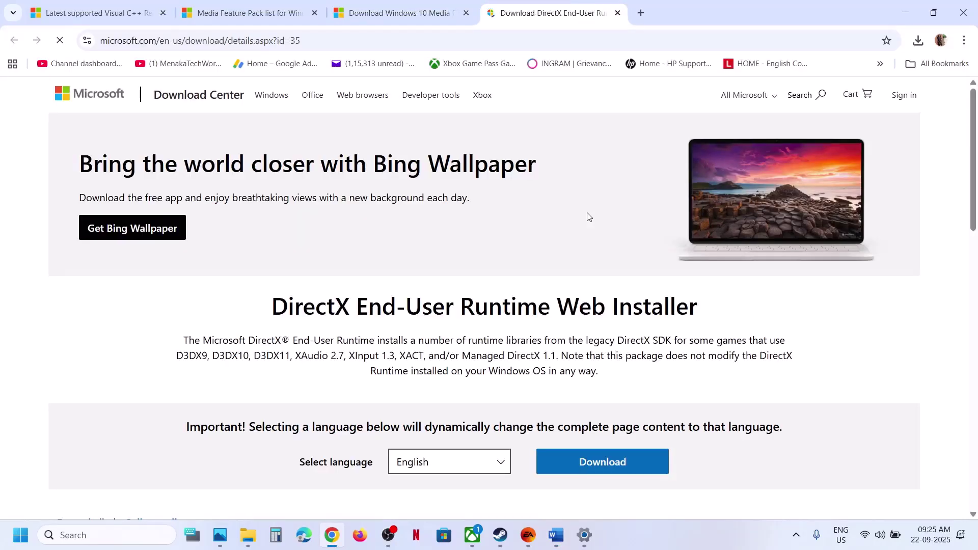
{"action": "scroll", "coordinate": [468, 307], "scroll_direction": "down", "scroll_amount": 1}
{"action": "left_click", "coordinate": [607, 400]}
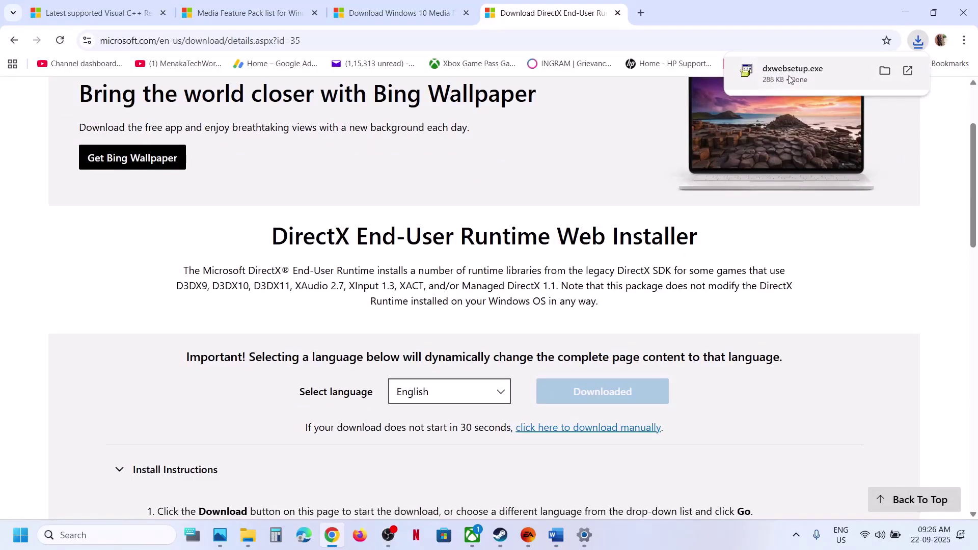
{"action": "left_click", "coordinate": [789, 75]}
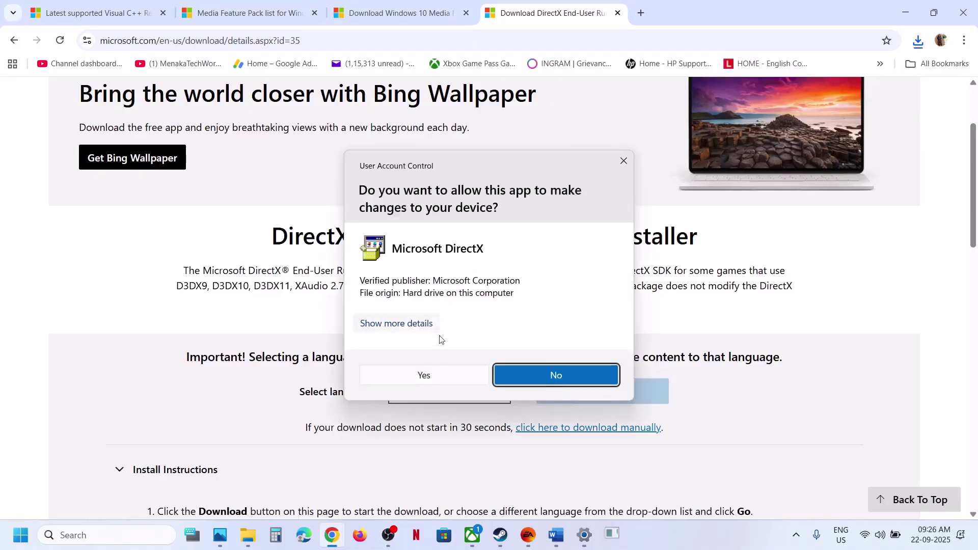
Step: Approve DirectX Setup, accept the licence, skip the Bing Bar offer, and install the runtime components
{"action": "left_click", "coordinate": [423, 376]}
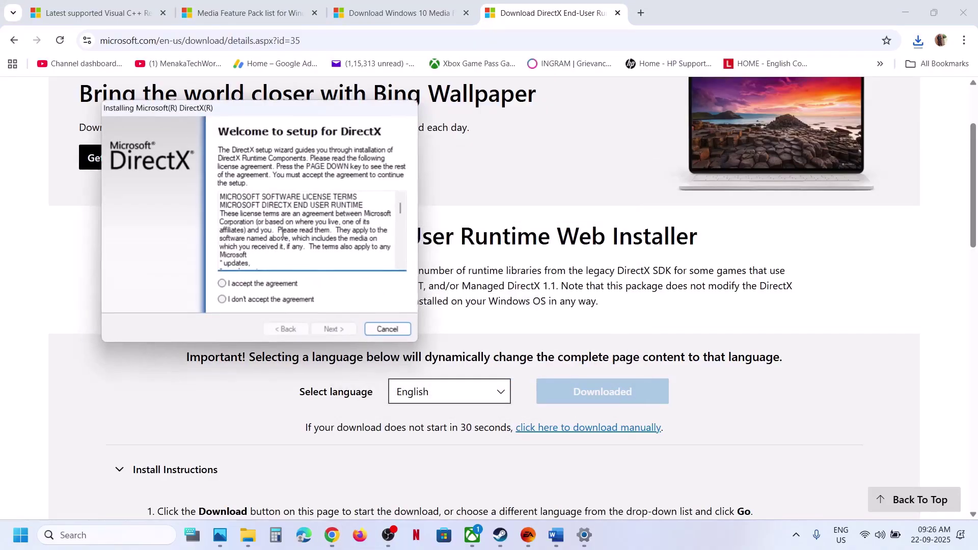
{"action": "left_click", "coordinate": [255, 288]}
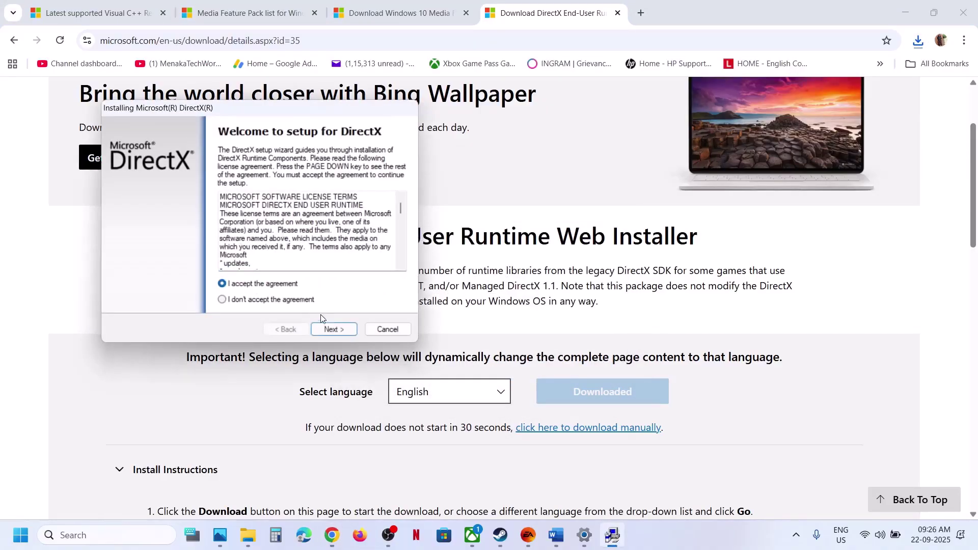
{"action": "left_click", "coordinate": [331, 328]}
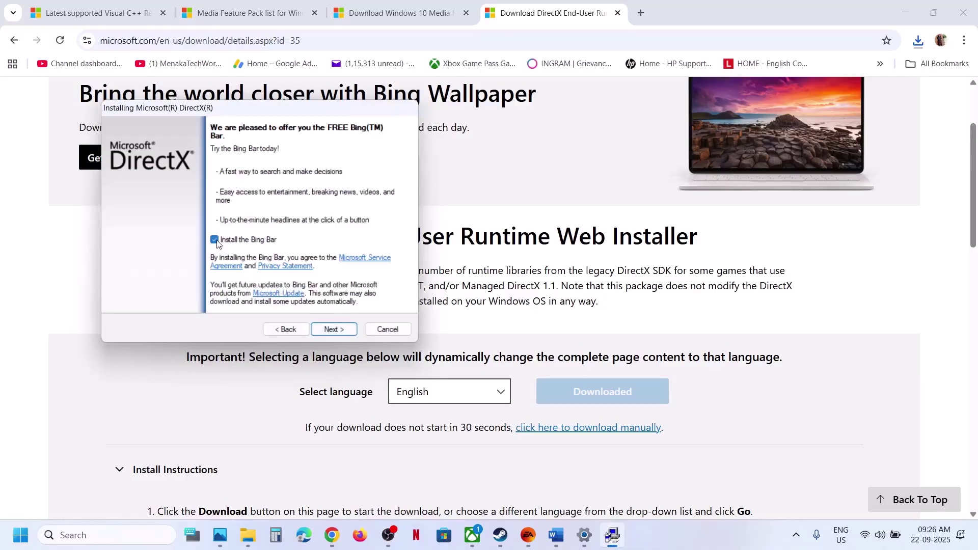
{"action": "left_click", "coordinate": [334, 329]}
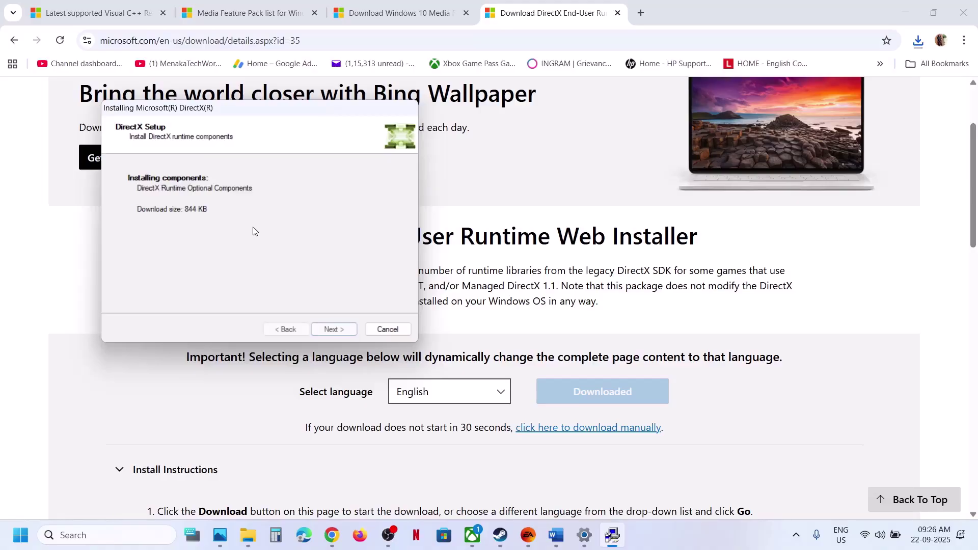
{"action": "left_click", "coordinate": [334, 330]}
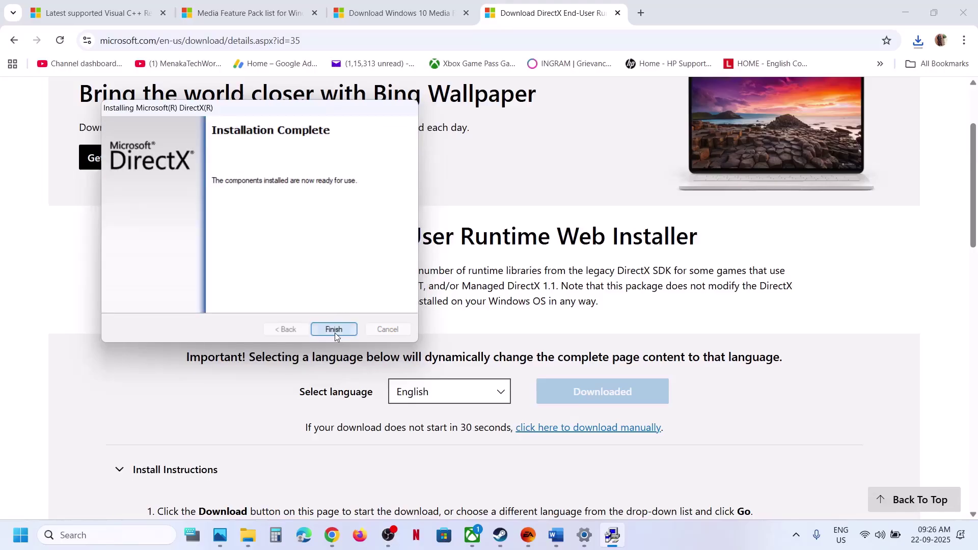
{"action": "left_click", "coordinate": [334, 330]}
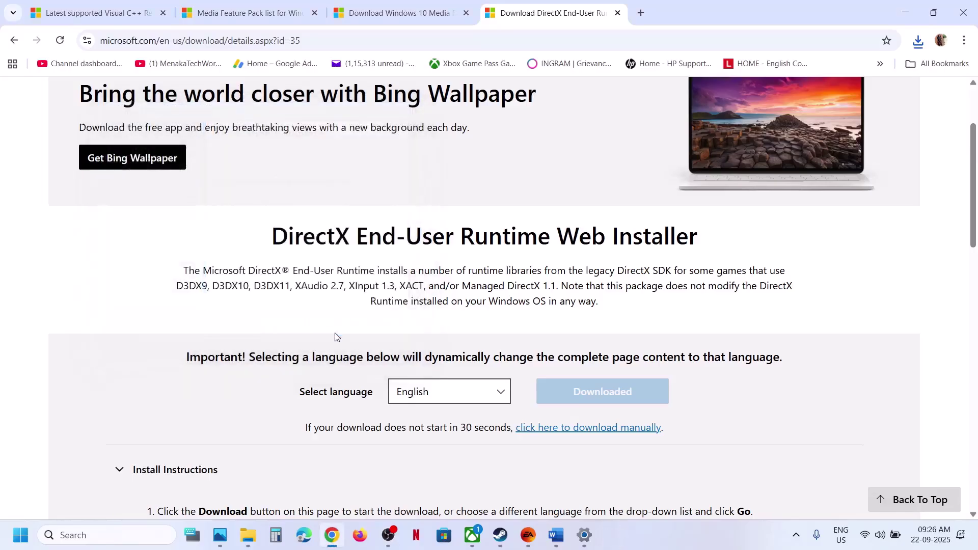
Step: Refresh the System32 listing and confirm D3DCompiler_43.dll is restored
{"action": "left_click", "coordinate": [248, 547]}
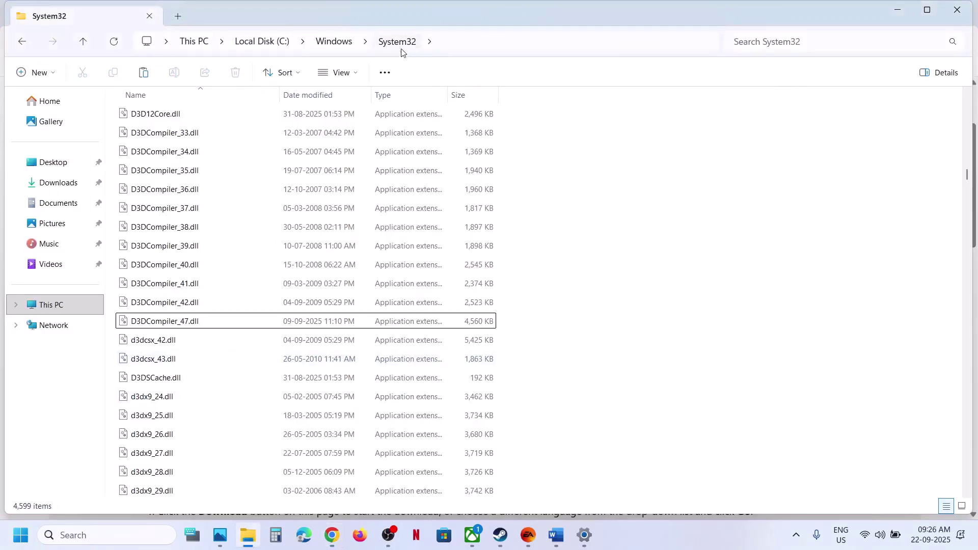
{"action": "right_click", "coordinate": [624, 238]}
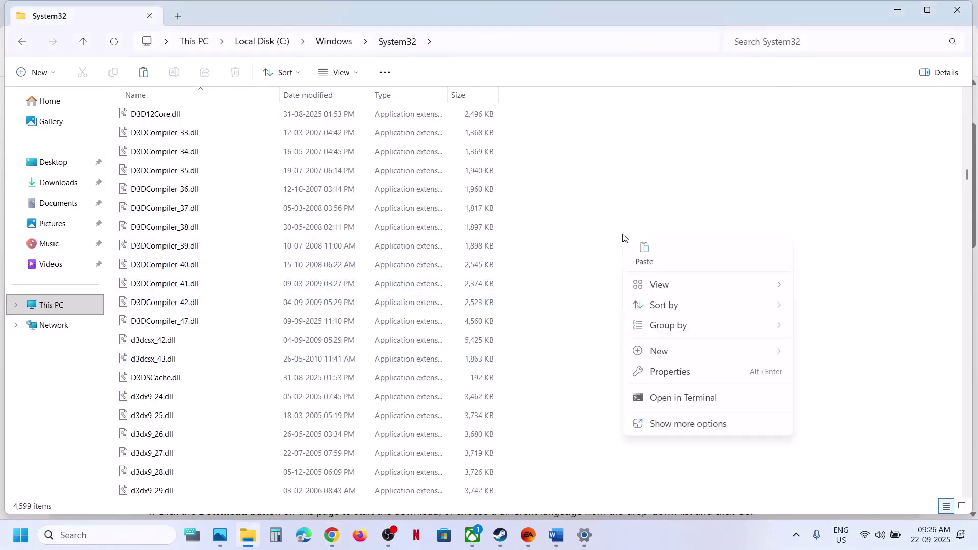
{"action": "left_click", "coordinate": [679, 423]}
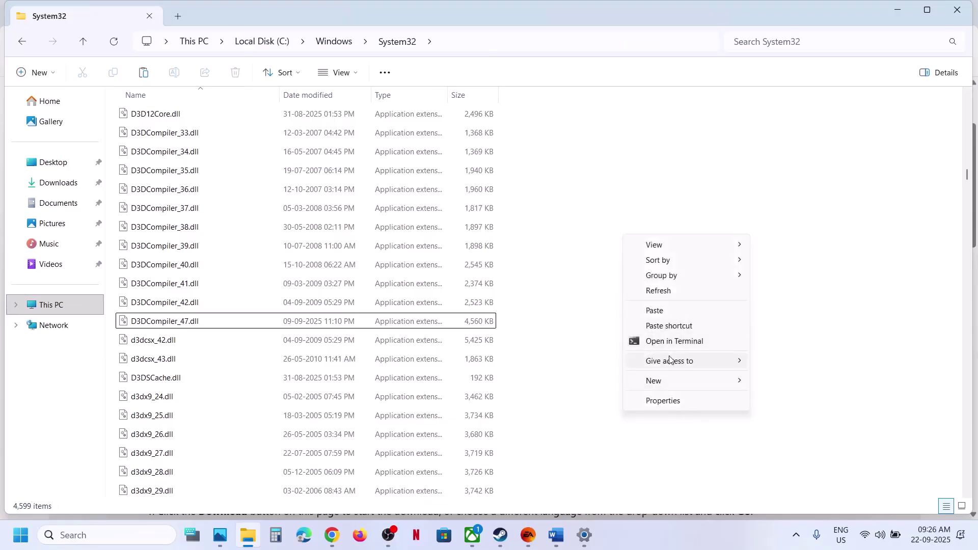
{"action": "left_click", "coordinate": [663, 292]}
{"action": "left_click", "coordinate": [285, 342]}
{"action": "scroll", "coordinate": [284, 339], "scroll_direction": "down", "scroll_amount": 2}
{"action": "left_click", "coordinate": [285, 339]}
{"action": "scroll", "coordinate": [285, 339], "scroll_direction": "down", "scroll_amount": 2}
{"action": "left_click", "coordinate": [195, 357]}
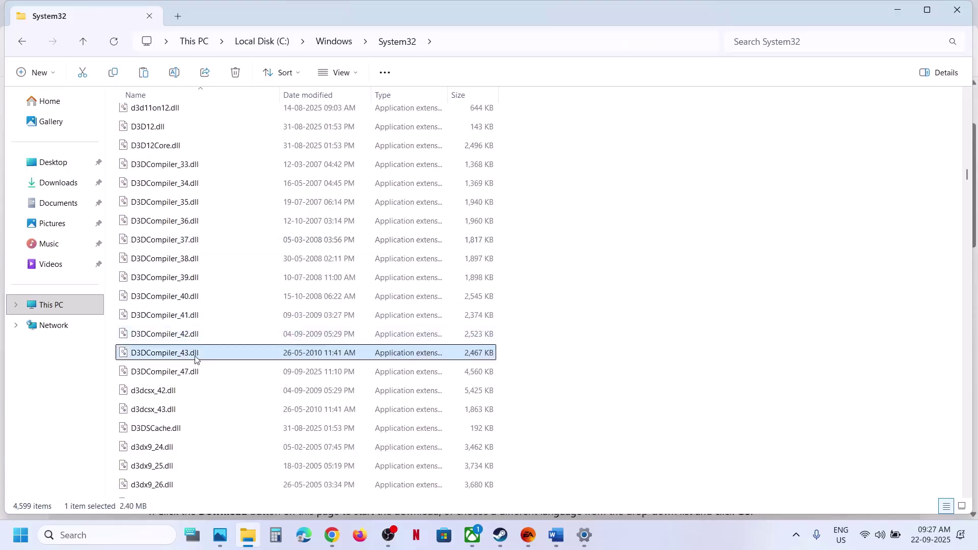
Step: Minimize the DirectX download page in Chrome and bring the EA app forward
{"action": "left_click", "coordinate": [332, 535]}
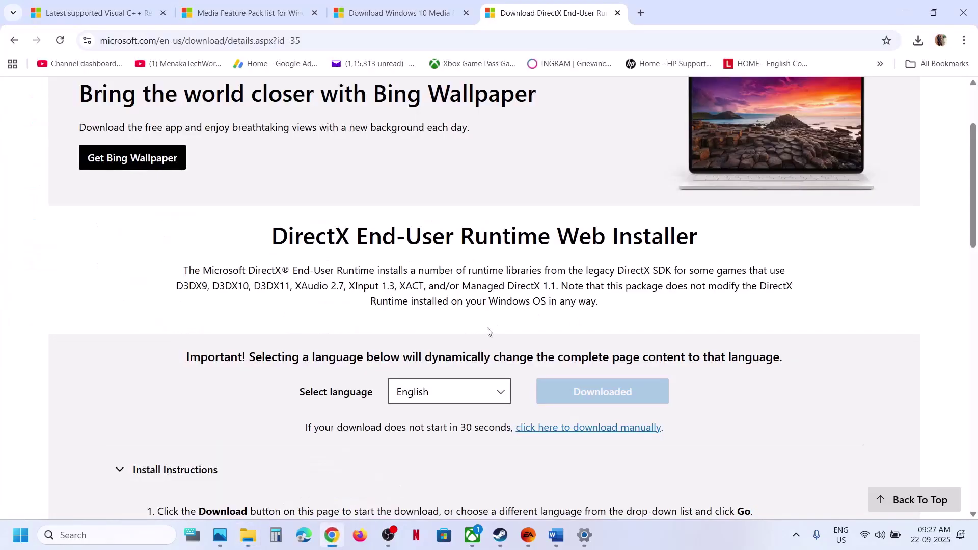
{"action": "left_click", "coordinate": [905, 12]}
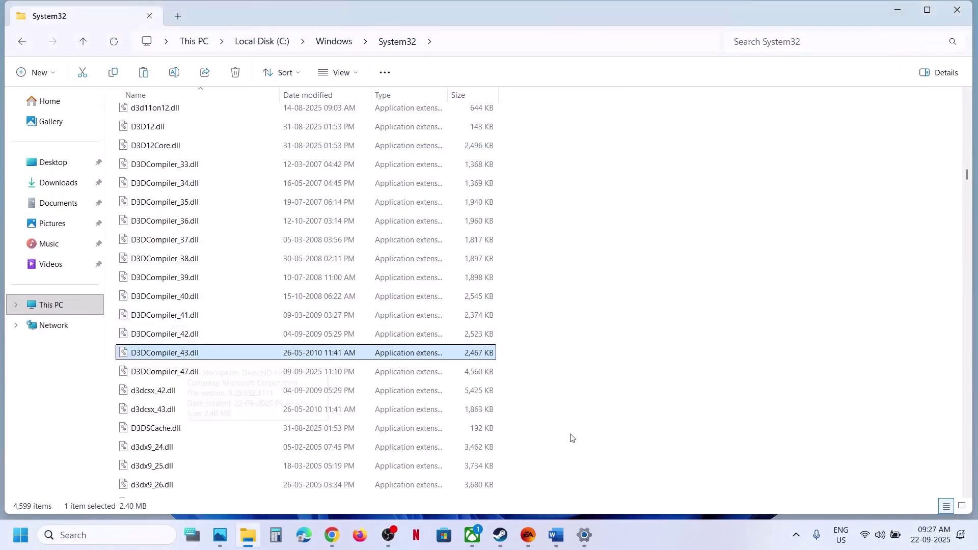
{"action": "left_click", "coordinate": [527, 538]}
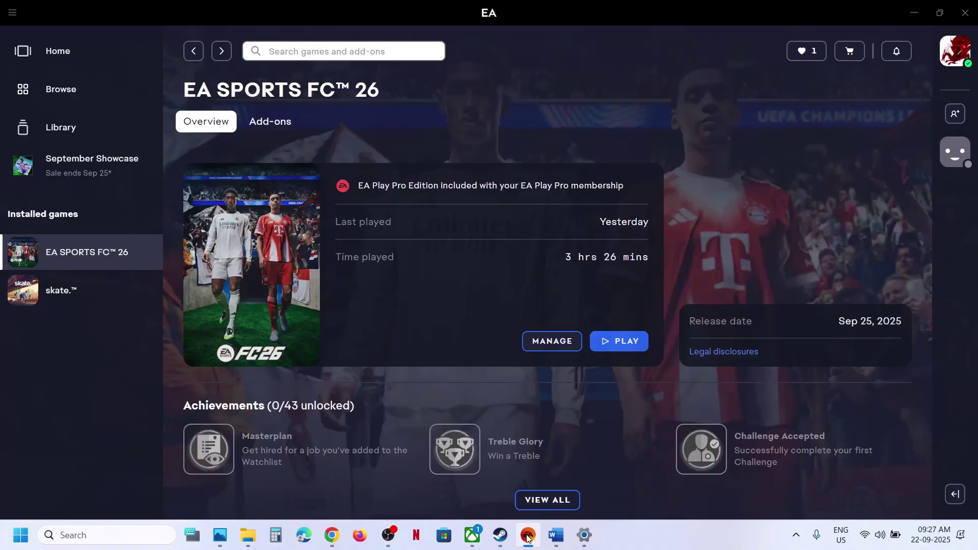
Step: Follow the notes' Step 4 'Update Windows' heading and start a Windows Update check
{"action": "left_click", "coordinate": [20, 535]}
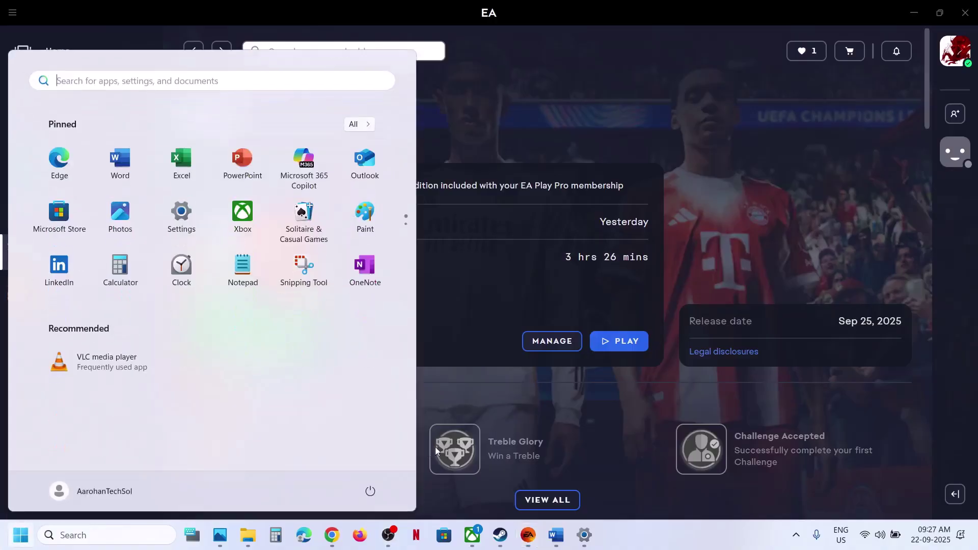
{"action": "left_click", "coordinate": [370, 491]}
{"action": "left_click", "coordinate": [556, 536]}
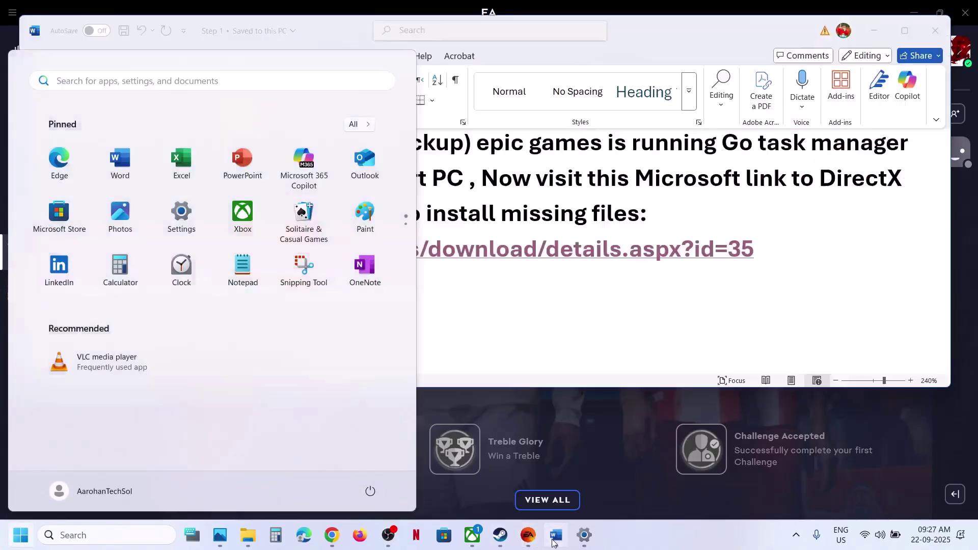
{"action": "scroll", "coordinate": [363, 291], "scroll_direction": "down", "scroll_amount": 3}
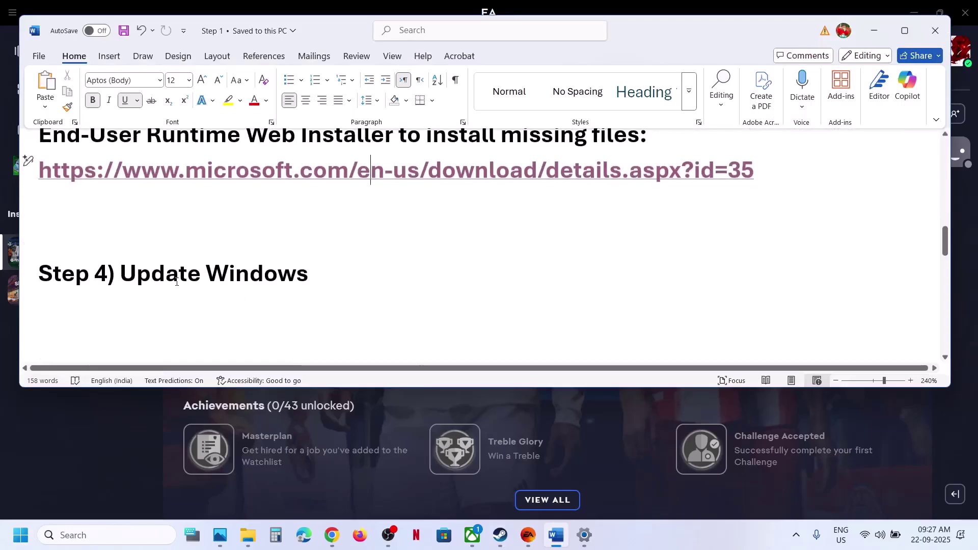
{"action": "left_click_drag", "start_coordinate": [176, 282], "coordinate": [386, 249]}
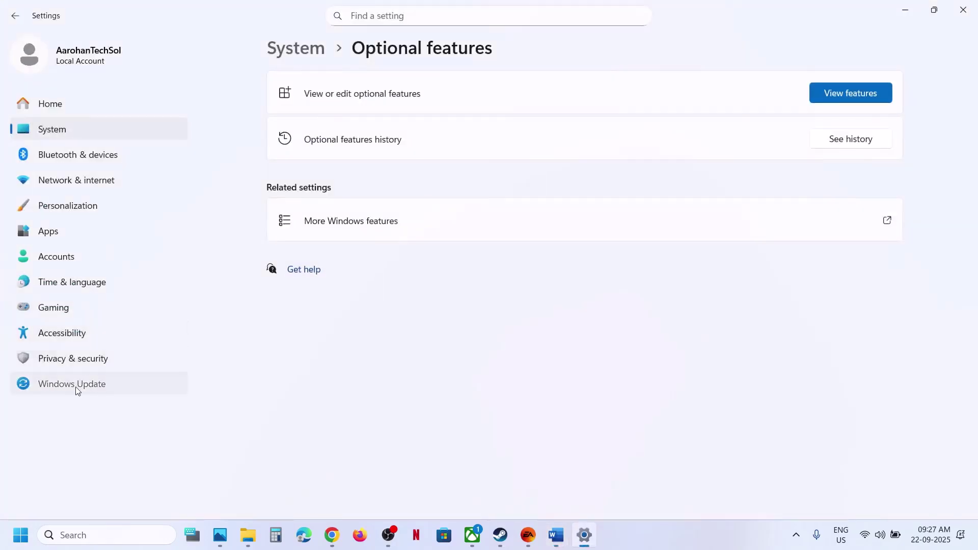
{"action": "left_click", "coordinate": [76, 389]}
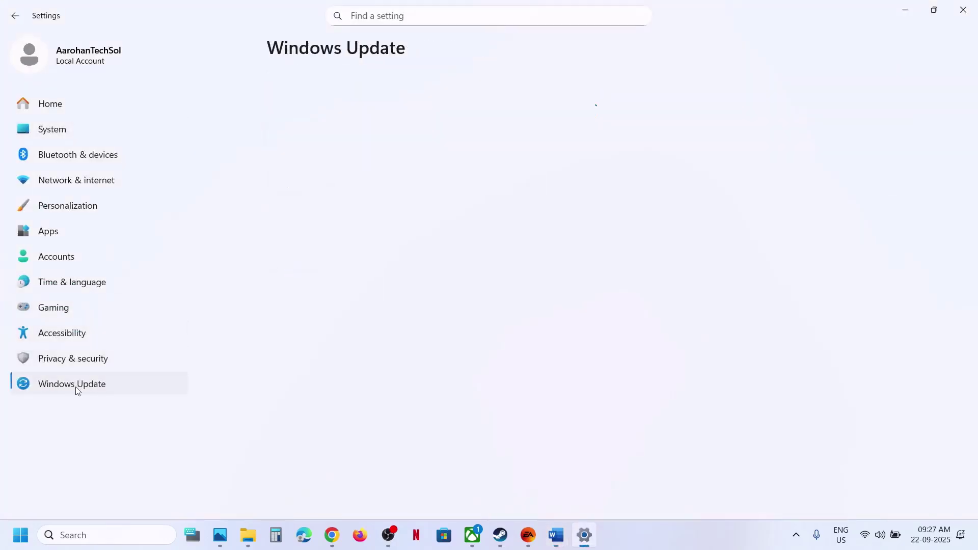
{"action": "left_click", "coordinate": [860, 108]}
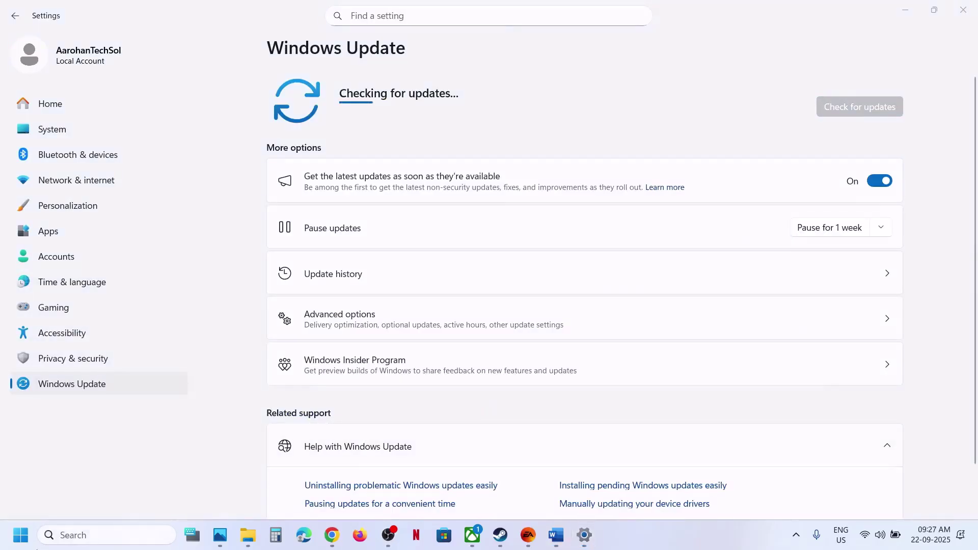
Step: Show the Start menu's restart options, then return to the Word notes and scroll on
{"action": "left_click", "coordinate": [21, 535]}
{"action": "left_click", "coordinate": [371, 491]}
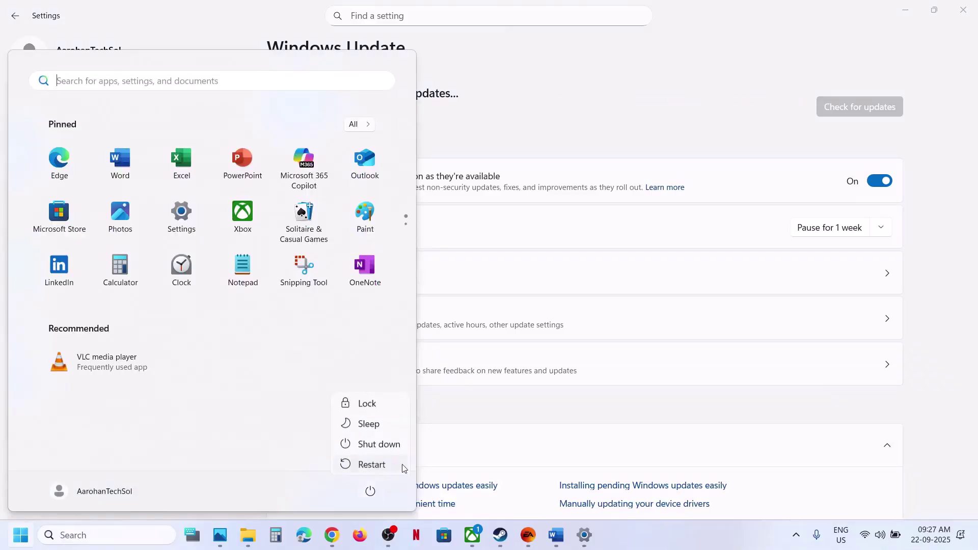
{"action": "left_click", "coordinate": [556, 535]}
{"action": "scroll", "coordinate": [322, 256], "scroll_direction": "down", "scroll_amount": 3}
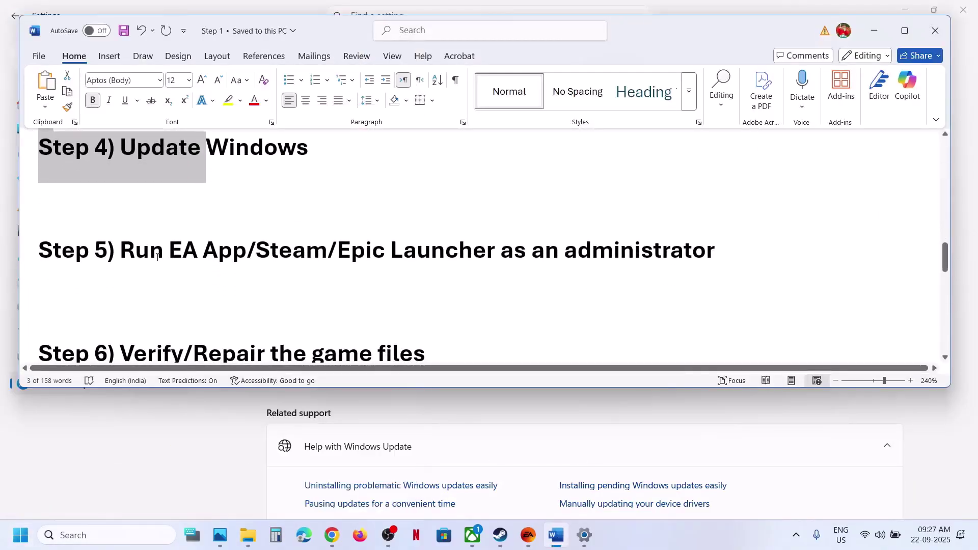
{"action": "left_click_drag", "start_coordinate": [157, 258], "coordinate": [662, 239]}
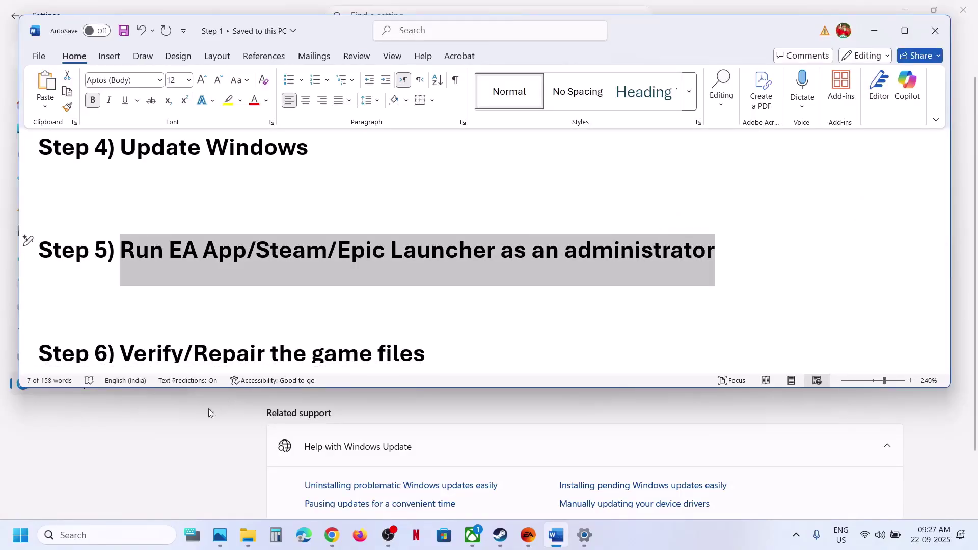
{"action": "left_click", "coordinate": [528, 535]}
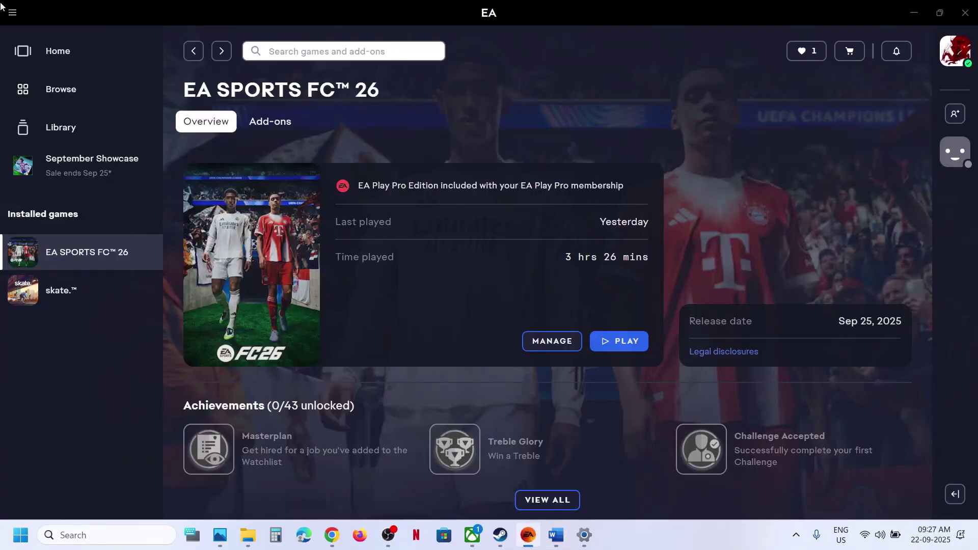
{"action": "left_click", "coordinate": [17, 14]}
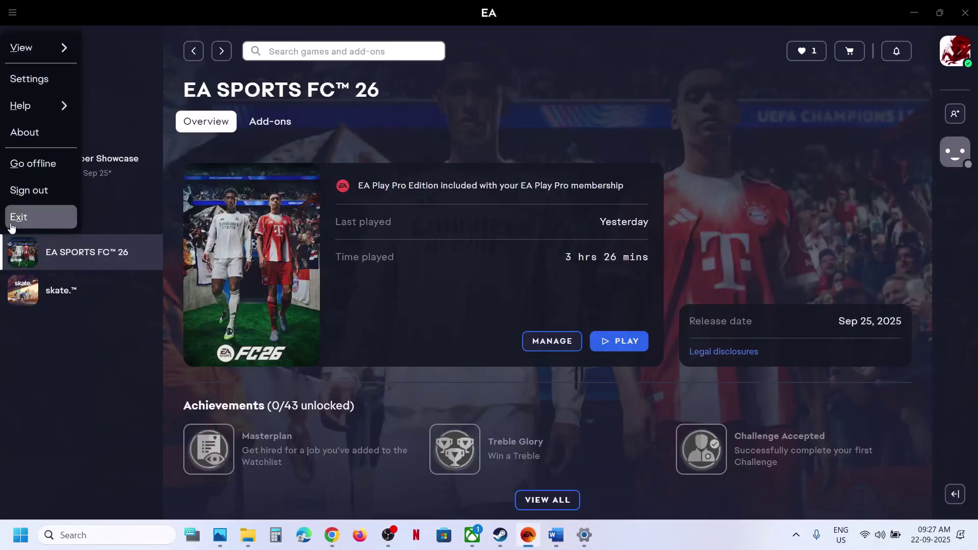
{"action": "left_click", "coordinate": [107, 535]}
{"action": "type", "text": "ea"}
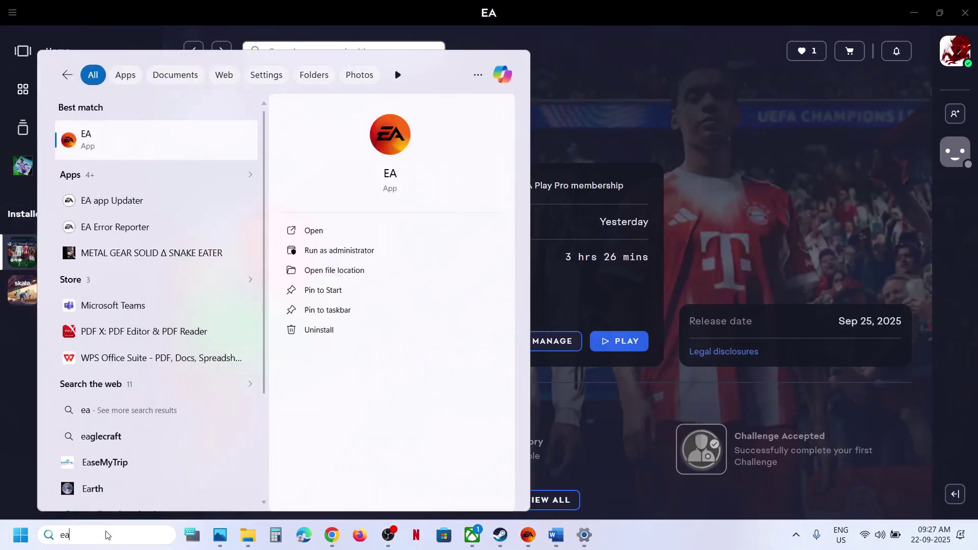
{"action": "right_click", "coordinate": [110, 148]}
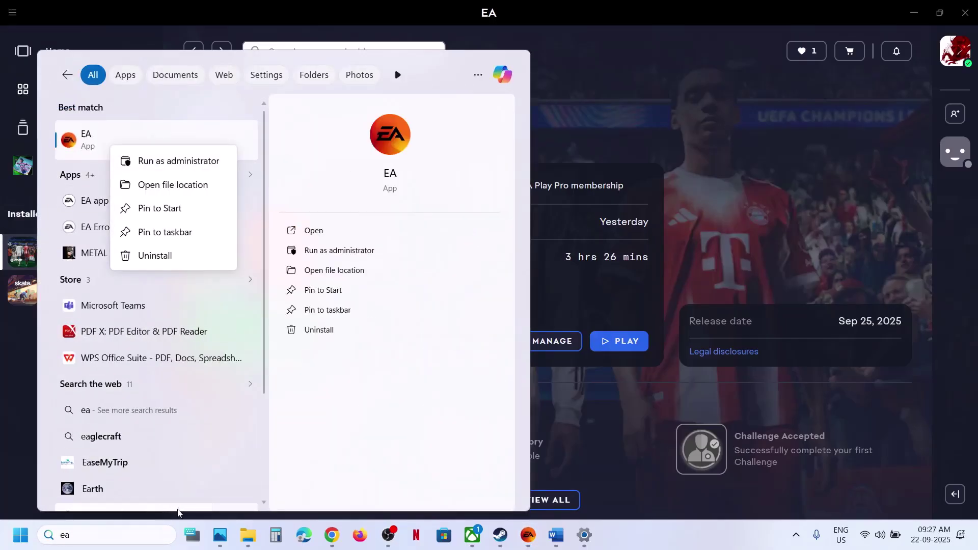
{"action": "left_click", "coordinate": [121, 533]}
{"action": "type", "text": "Steam"}
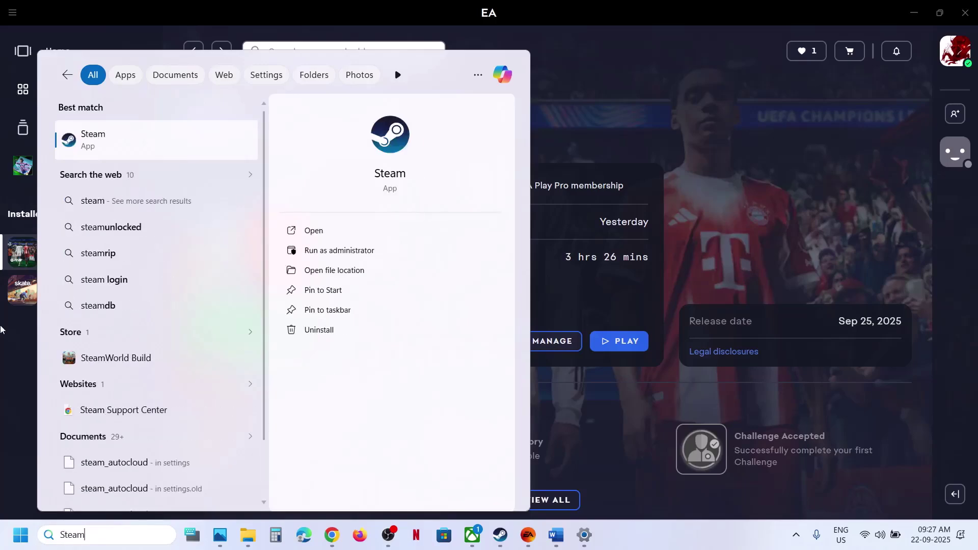
{"action": "right_click", "coordinate": [148, 147]}
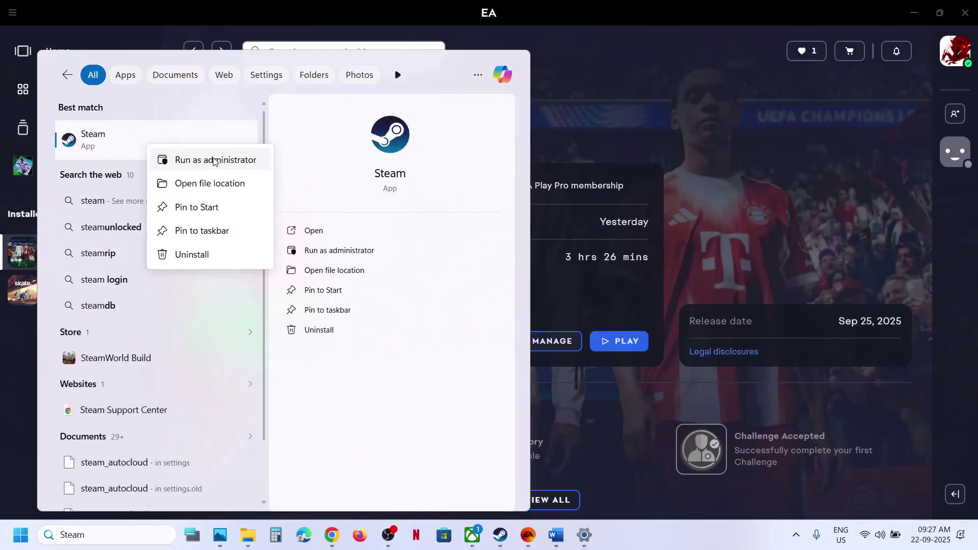
{"action": "left_click", "coordinate": [121, 532]}
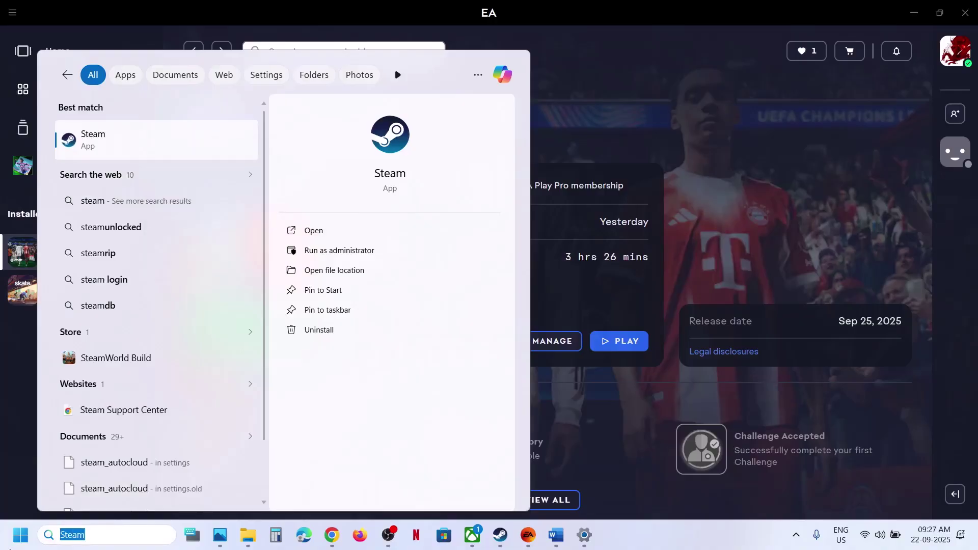
{"action": "type", "text": "Epiv"}
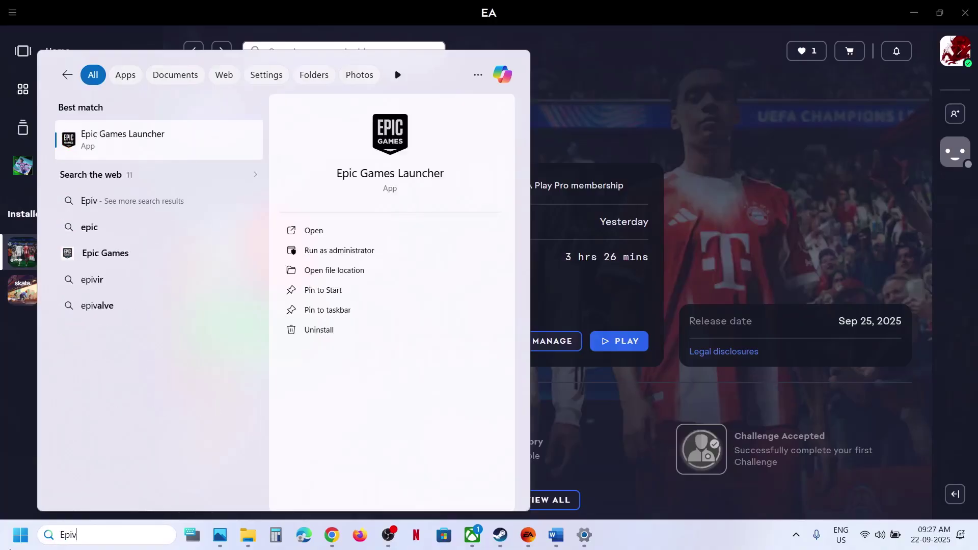
{"action": "right_click", "coordinate": [106, 142]}
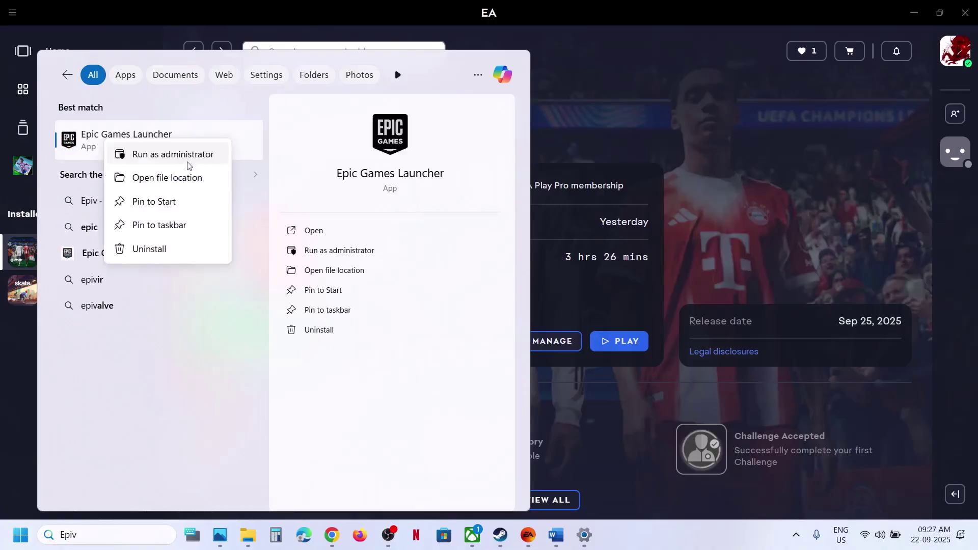
{"action": "left_click", "coordinate": [704, 166]}
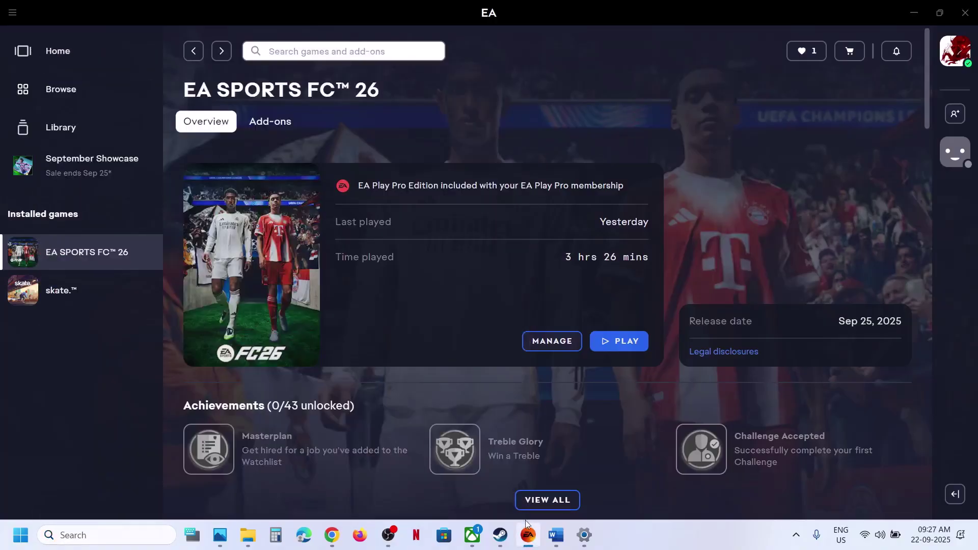
{"action": "left_click", "coordinate": [557, 535]}
{"action": "scroll", "coordinate": [404, 323], "scroll_direction": "down", "scroll_amount": 1}
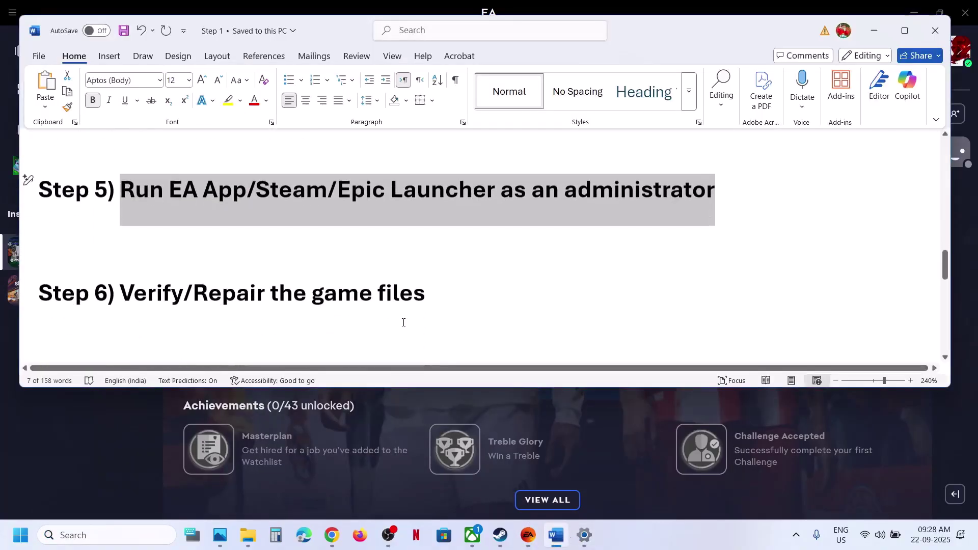
{"action": "left_click", "coordinate": [500, 535]}
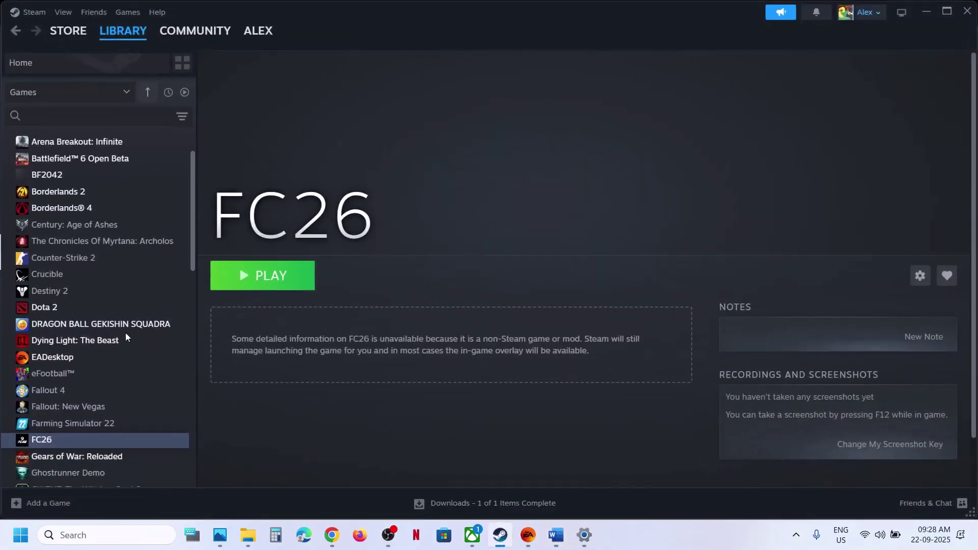
{"action": "right_click", "coordinate": [77, 439]}
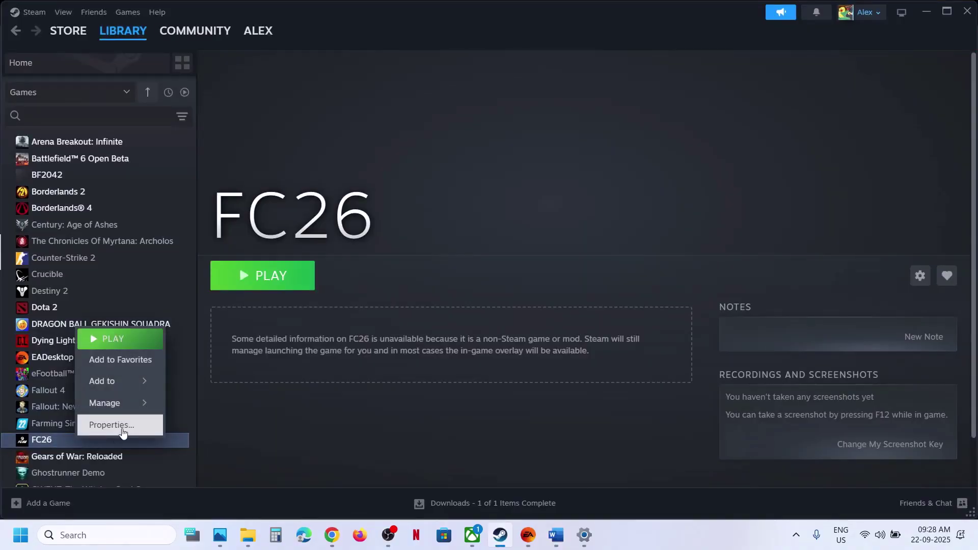
{"action": "left_click", "coordinate": [113, 425]}
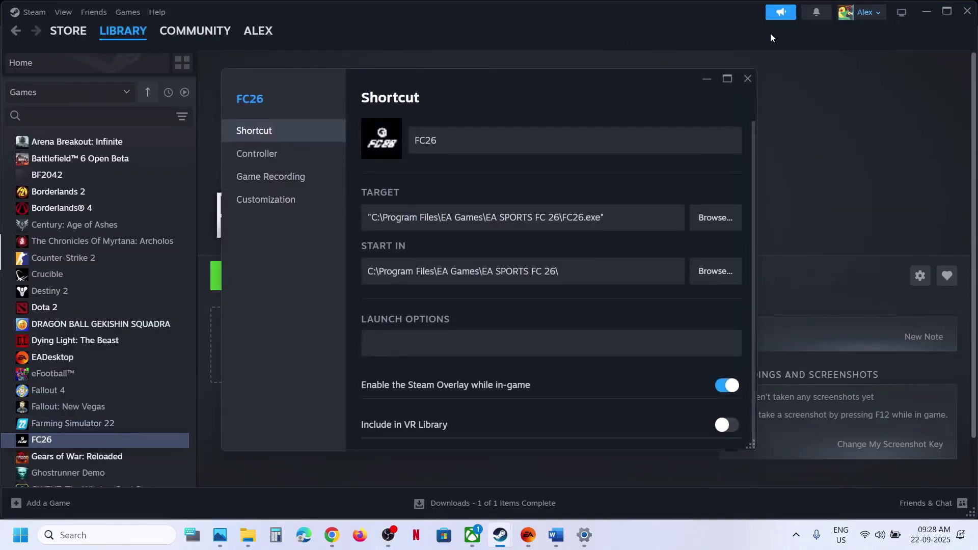
{"action": "left_click", "coordinate": [747, 80]}
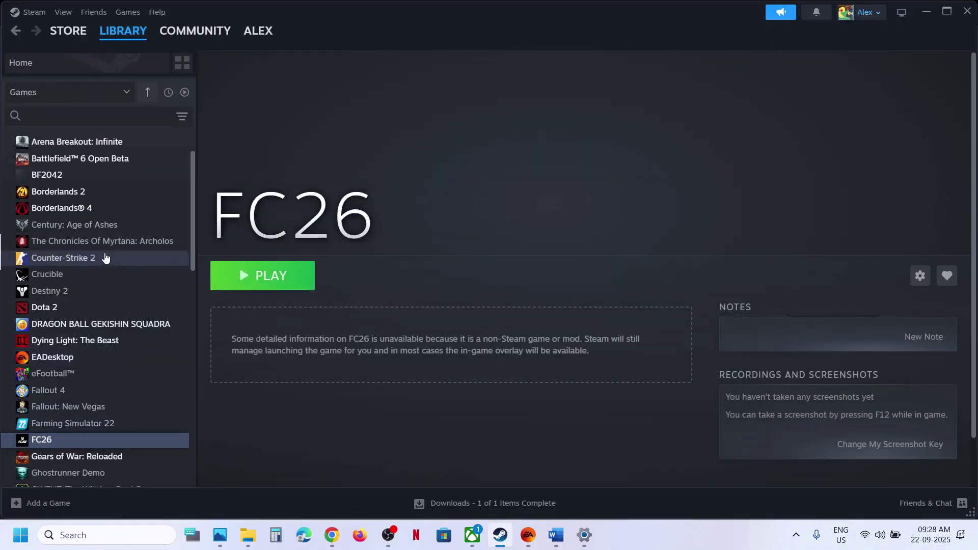
{"action": "right_click", "coordinate": [71, 308]}
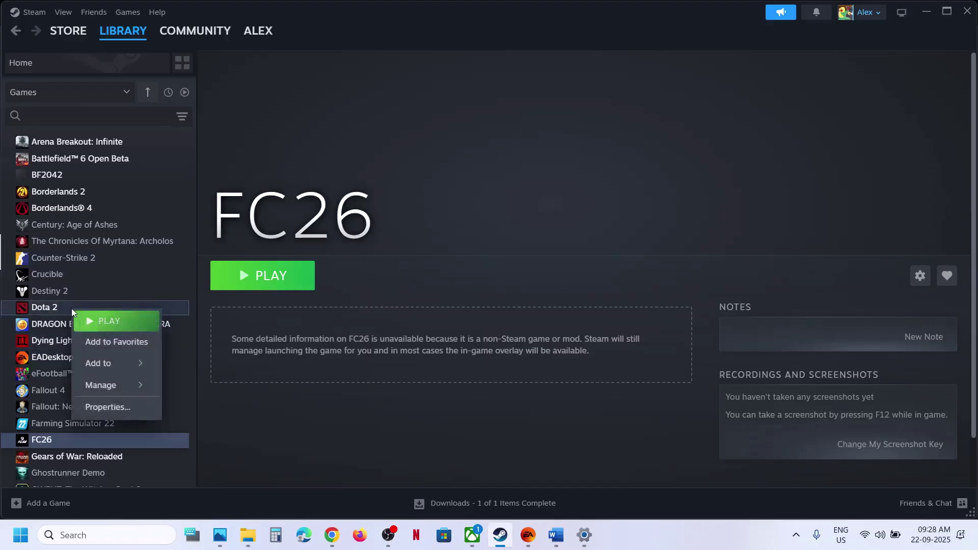
{"action": "left_click", "coordinate": [124, 417]}
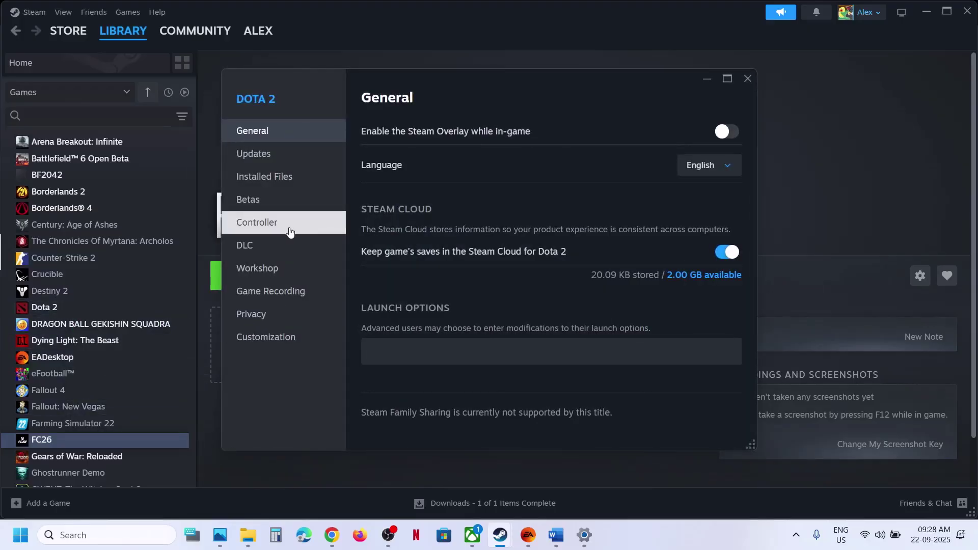
{"action": "left_click", "coordinate": [283, 178]}
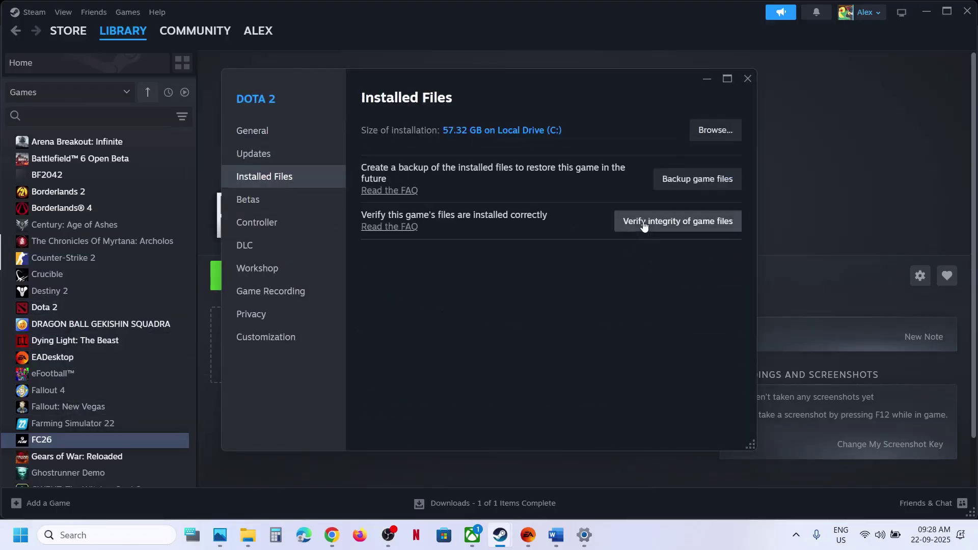
{"action": "left_click", "coordinate": [747, 78]}
{"action": "left_click", "coordinate": [528, 533]}
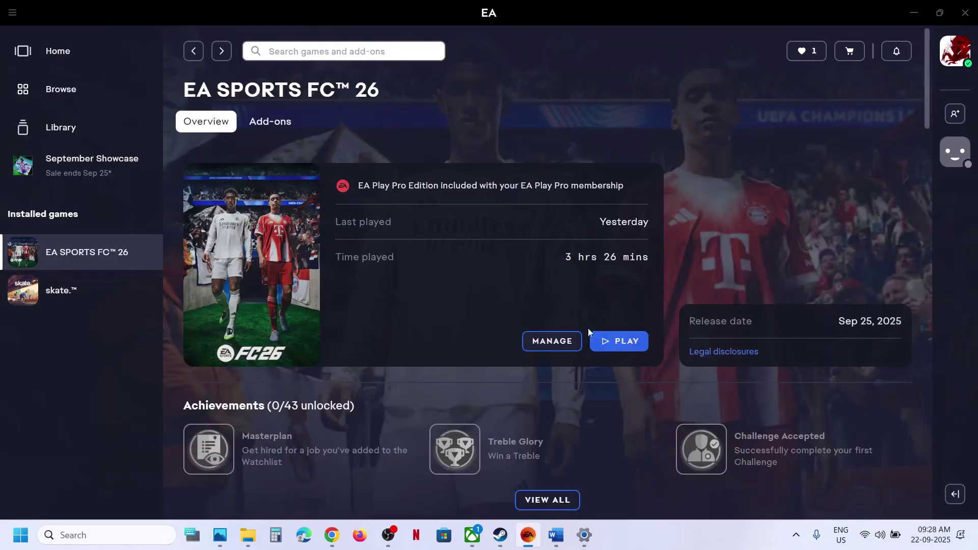
Step: Check the notes' instruction 'Install free EA game like apex legends'
{"action": "left_click", "coordinate": [570, 342]}
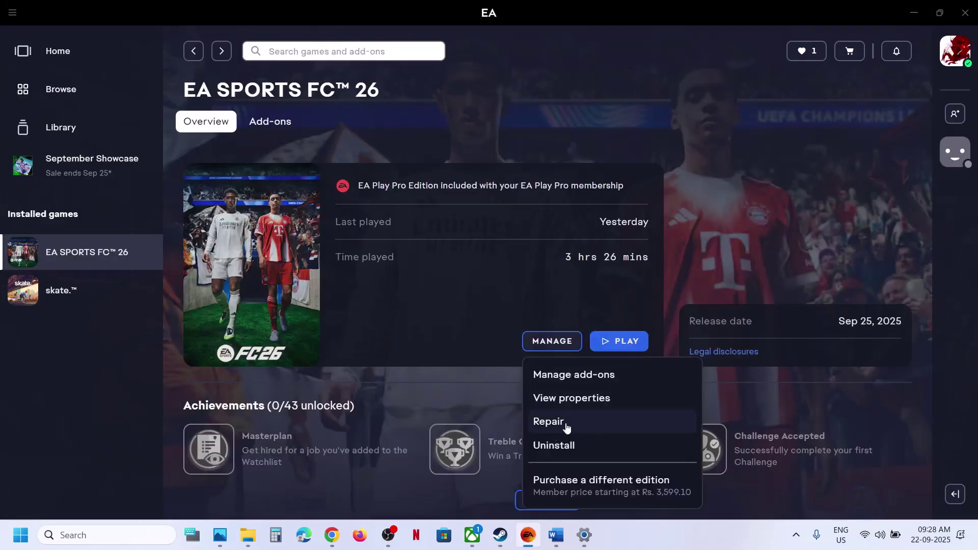
{"action": "left_click", "coordinate": [557, 539]}
{"action": "scroll", "coordinate": [466, 285], "scroll_direction": "down", "scroll_amount": 3}
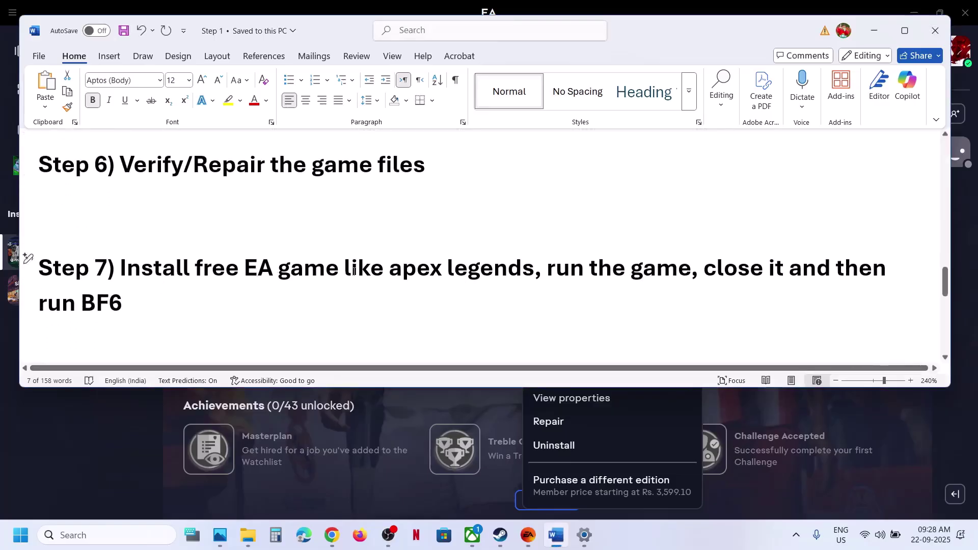
{"action": "left_click_drag", "start_coordinate": [121, 269], "coordinate": [490, 265]}
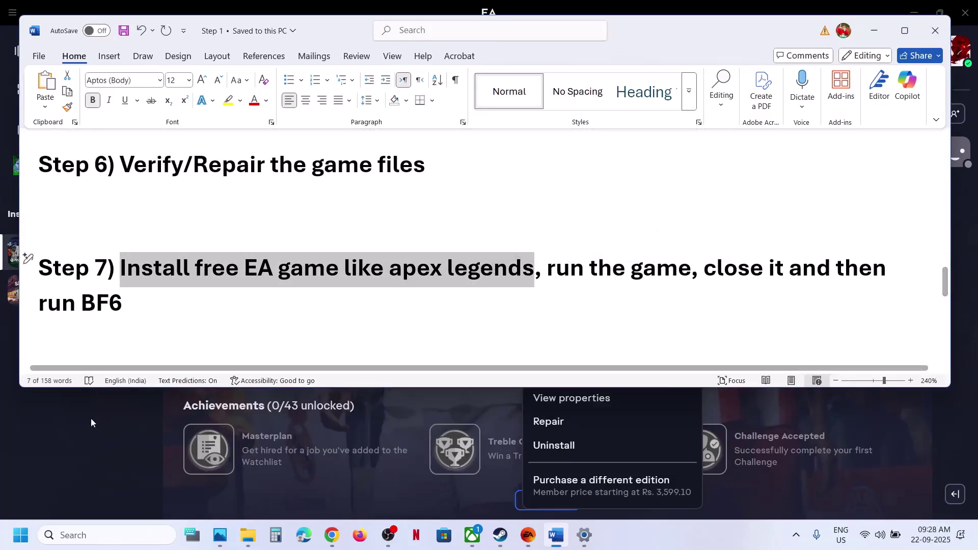
Step: Search the EA app for 'apex' and open the Apex Legends game page
{"action": "left_click", "coordinate": [77, 436]}
{"action": "left_click", "coordinate": [308, 49]}
{"action": "type", "text": "apex"}
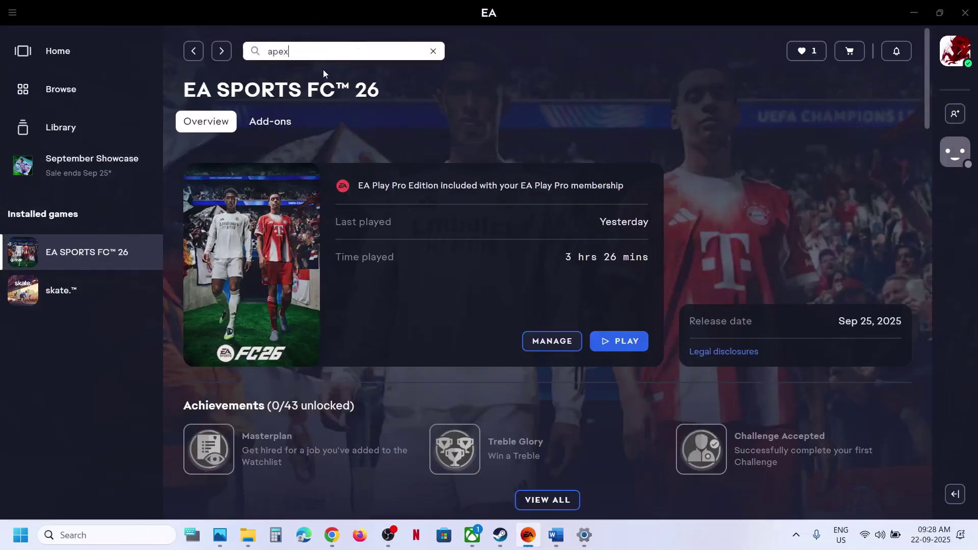
{"action": "key", "text": "Return"}
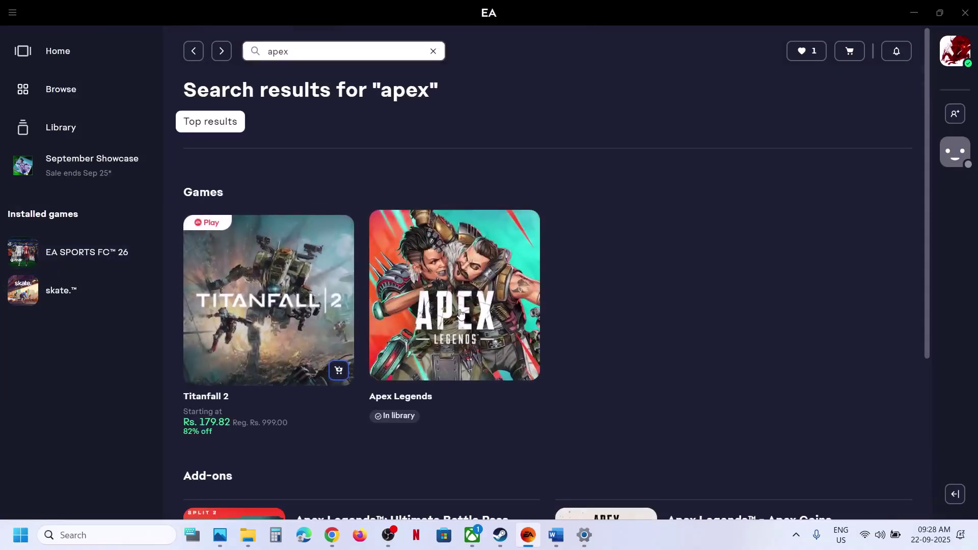
{"action": "left_click", "coordinate": [460, 313]}
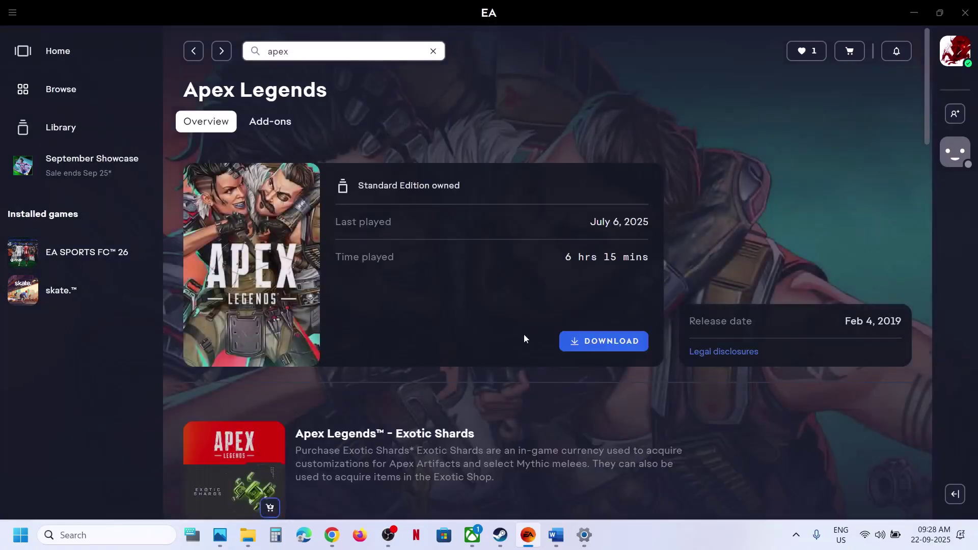
Step: Replace 'BF6' with 'FC 26' in the Word notes' Step 7 heading, making it read 'run FC 26'
{"action": "left_click", "coordinate": [556, 535]}
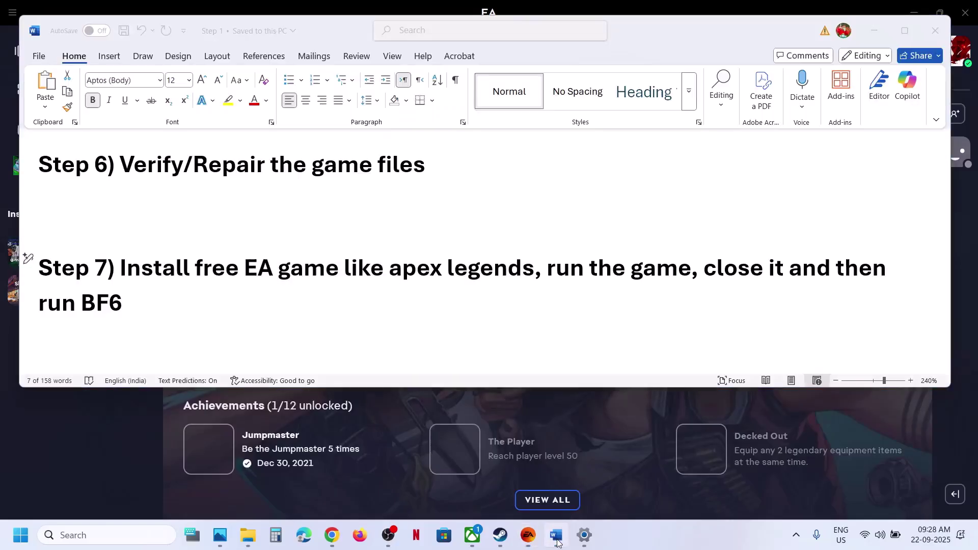
{"action": "left_click_drag", "start_coordinate": [556, 268], "coordinate": [653, 273]}
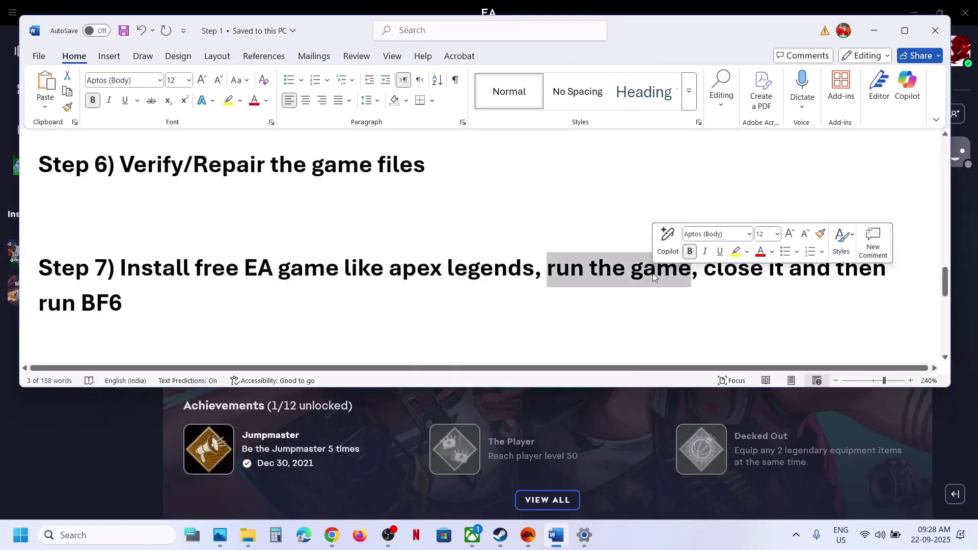
{"action": "double_click", "coordinate": [101, 303]}
{"action": "type", "text": "FC 26"}
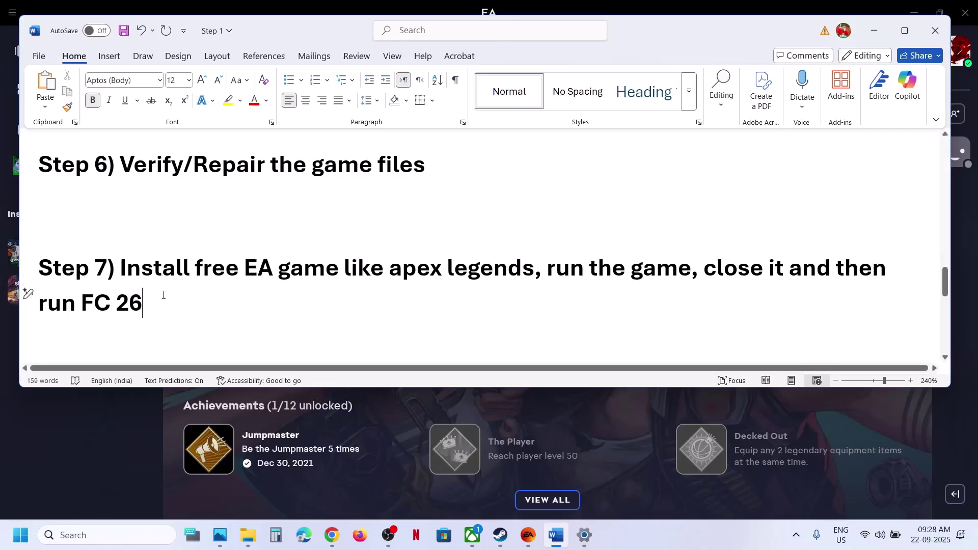
{"action": "left_click_drag", "start_coordinate": [175, 308], "coordinate": [71, 311]}
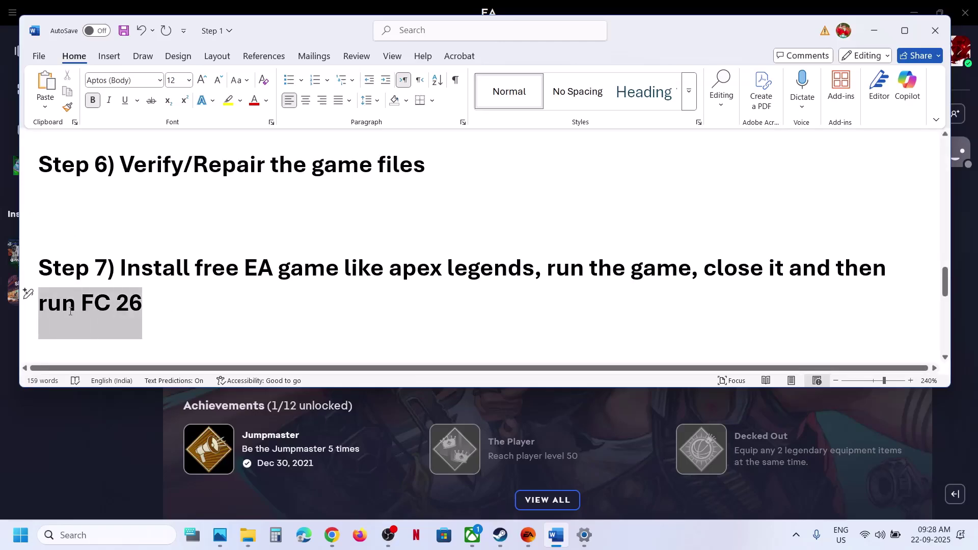
{"action": "left_click", "coordinate": [194, 306]}
{"action": "scroll", "coordinate": [193, 307], "scroll_direction": "down", "scroll_amount": 1}
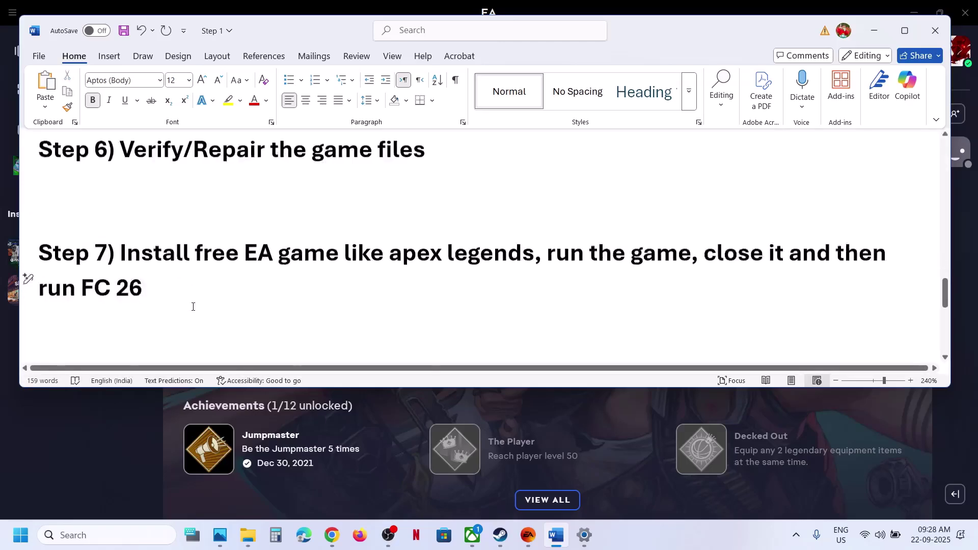